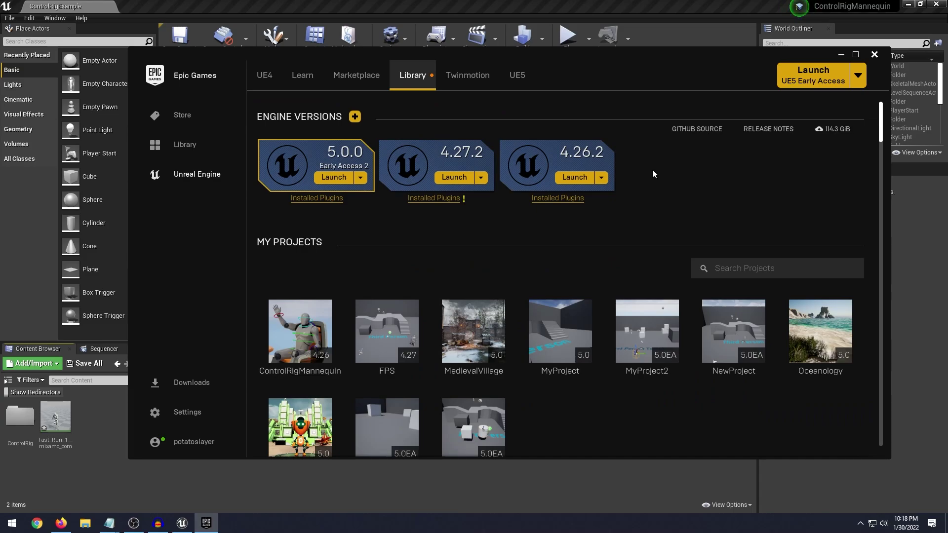
Step: Look through the library's projects and the Control Rig Mannequin sample's Marketplace page, including its preview images
scroll(598, 226, "down", 1)
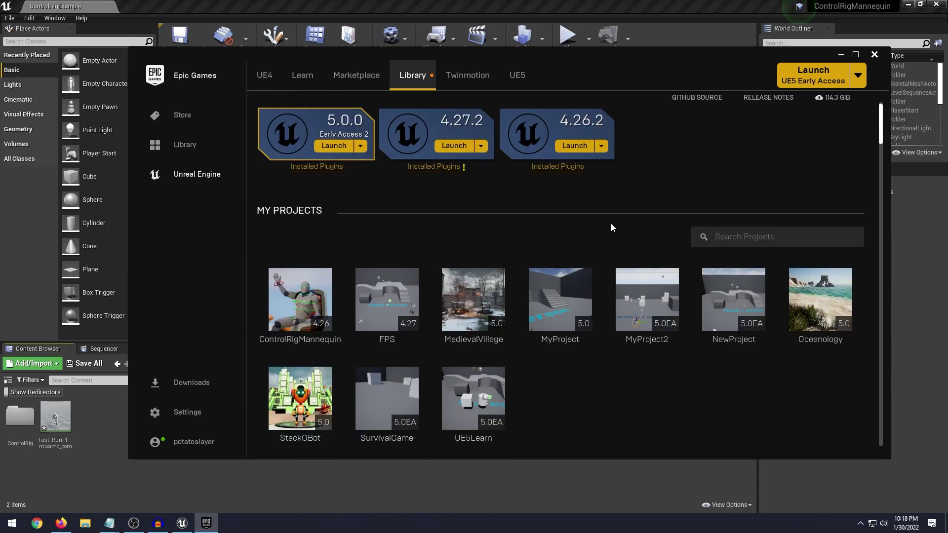
scroll(658, 324, "down", 5)
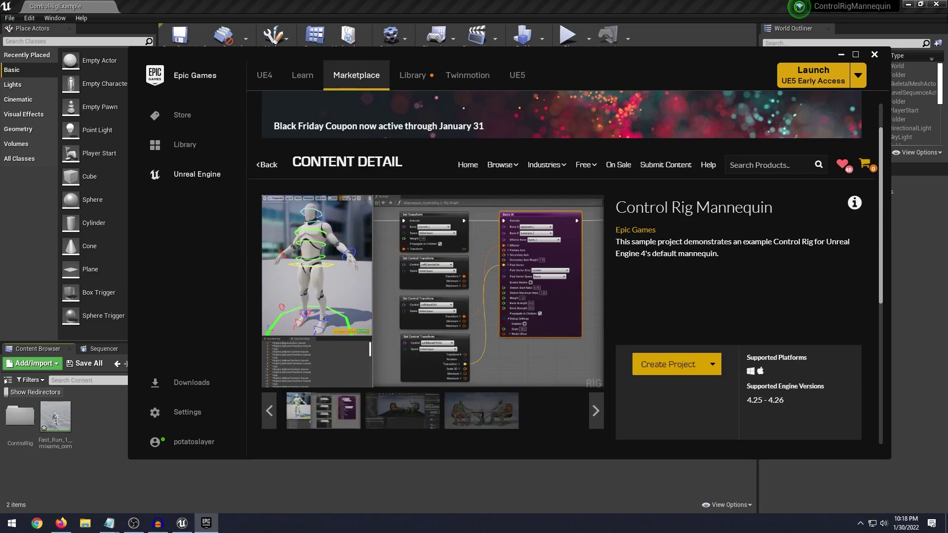
scroll(700, 193, "down", 2)
scroll(481, 365, "up", 1)
left_click(402, 361)
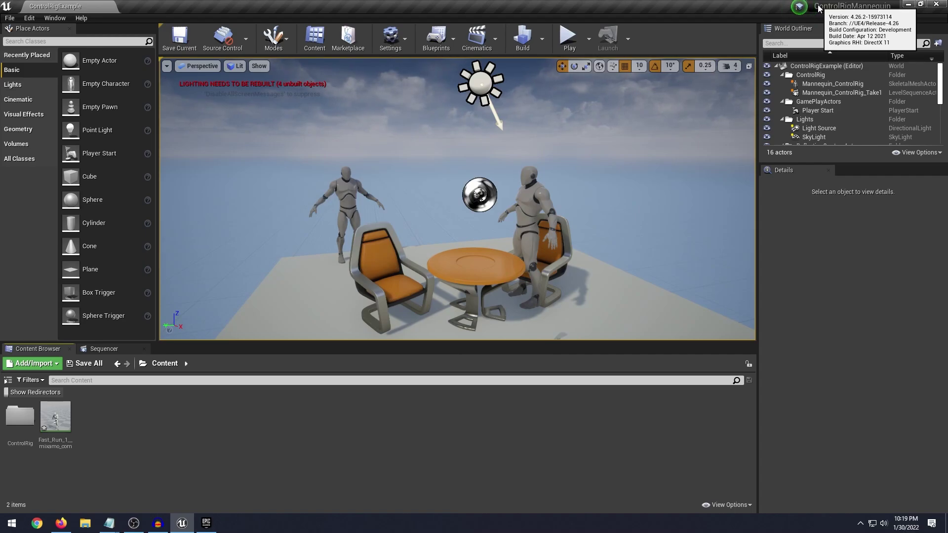
Step: Open the Fast_Run_1__mixamo_com animation sequence and dock its editor beside the level editor
left_click(59, 409)
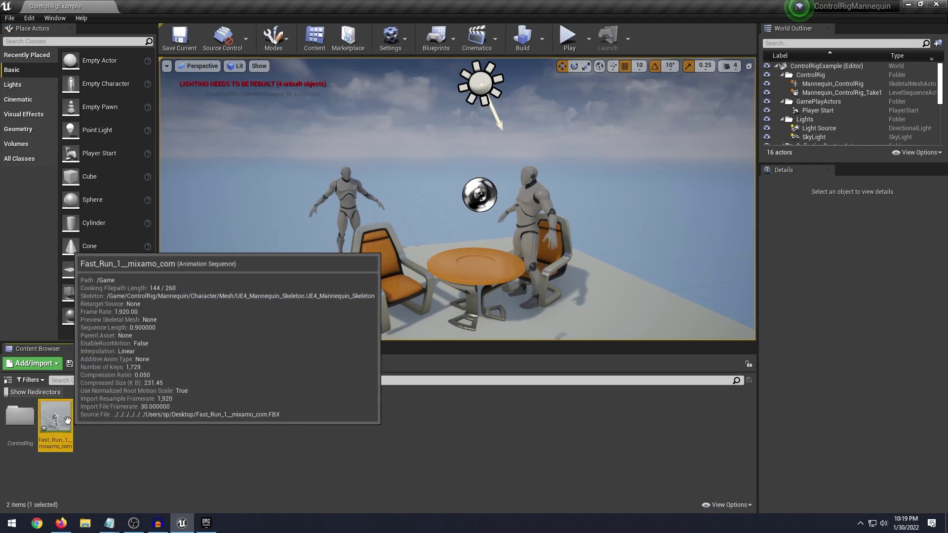
double_click(68, 420)
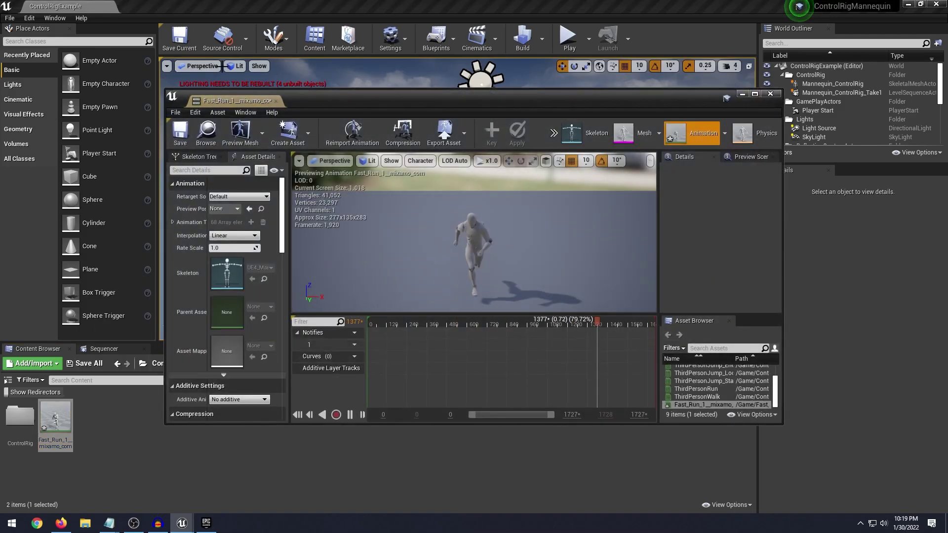
left_click_drag(247, 98, 178, 8)
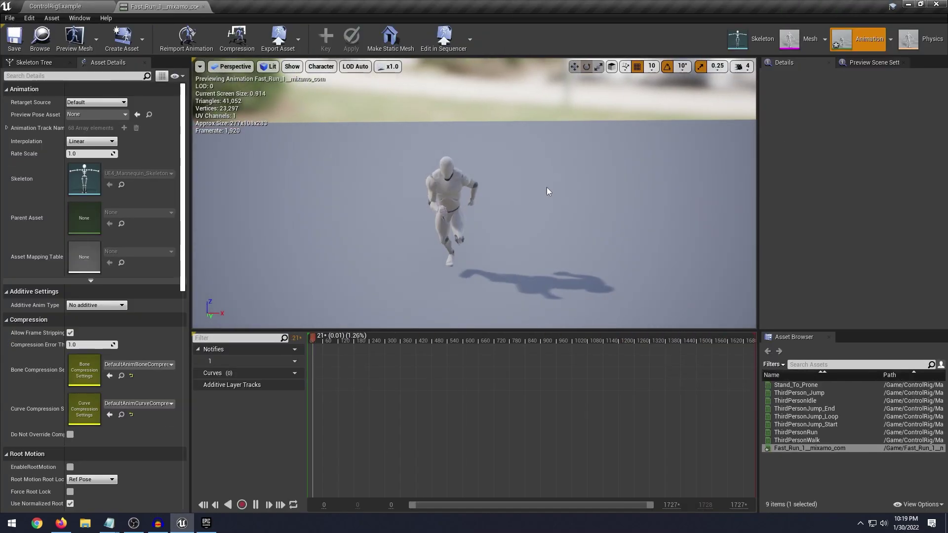
Step: Pause the run animation at about frame 315 and examine the mannequin's upper body from the side
key("space")
right_click_drag(544, 207, 593, 209)
mouse_move(525, 264)
right_mouse_down()
mouse_move(548, 252)
mouse_move(523, 247)
mouse_move(538, 255)
mouse_move(525, 265)
right_mouse_up()
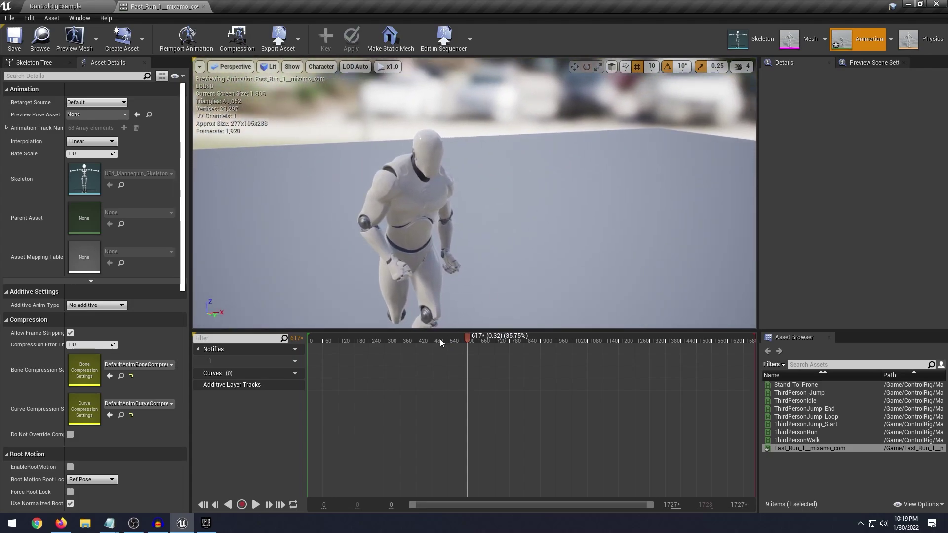
left_click_drag(436, 339, 389, 348)
left_click_drag(430, 276, 552, 276, "alt")
right_click_drag(494, 247, 541, 229)
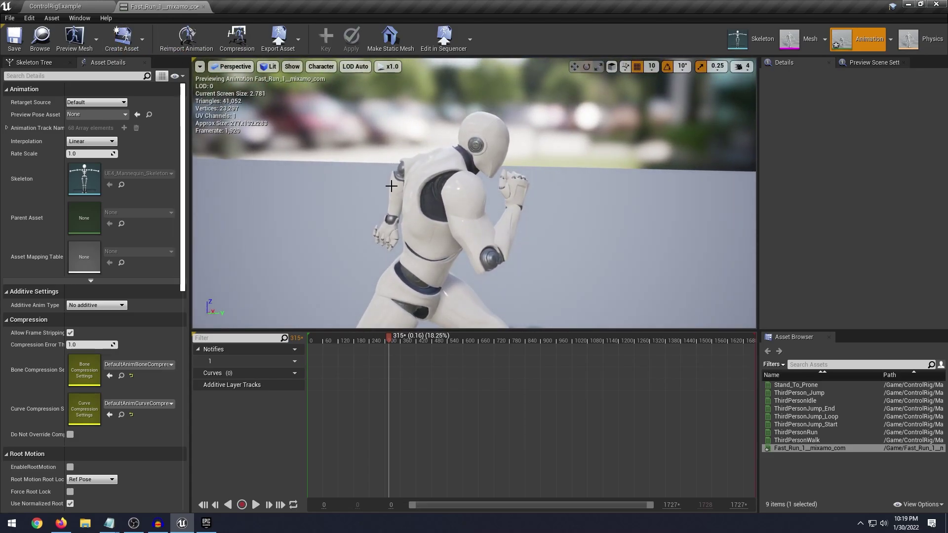
mouse_move(443, 186)
right_mouse_down()
mouse_move(528, 186)
mouse_move(451, 194)
right_mouse_up()
scroll(513, 187, "down", 2)
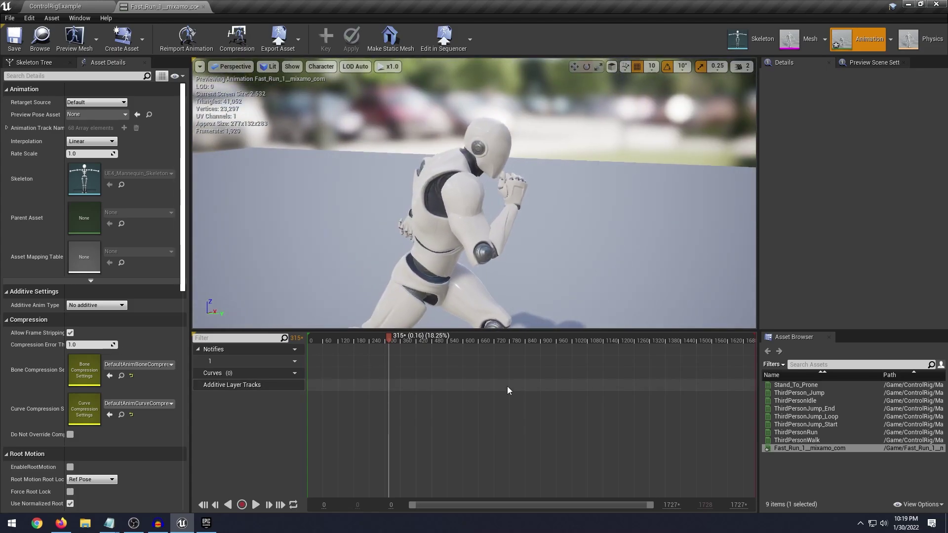
Step: Play the run animation, stop at about frame 520, and examine the mannequin's shoulder, back and arm pose
key("space")
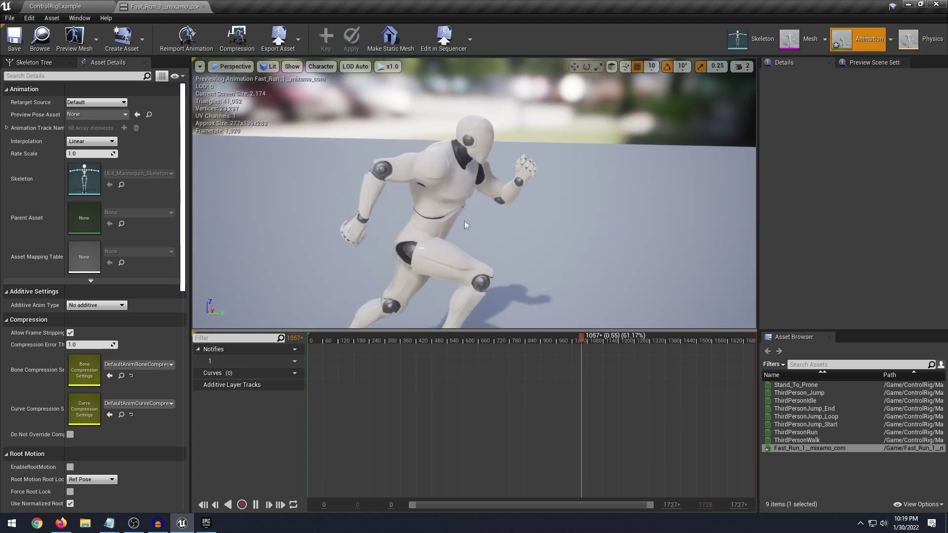
left_click_drag(489, 338, 442, 338)
right_click_drag(459, 276, 540, 227)
scroll(509, 98, "down", 3)
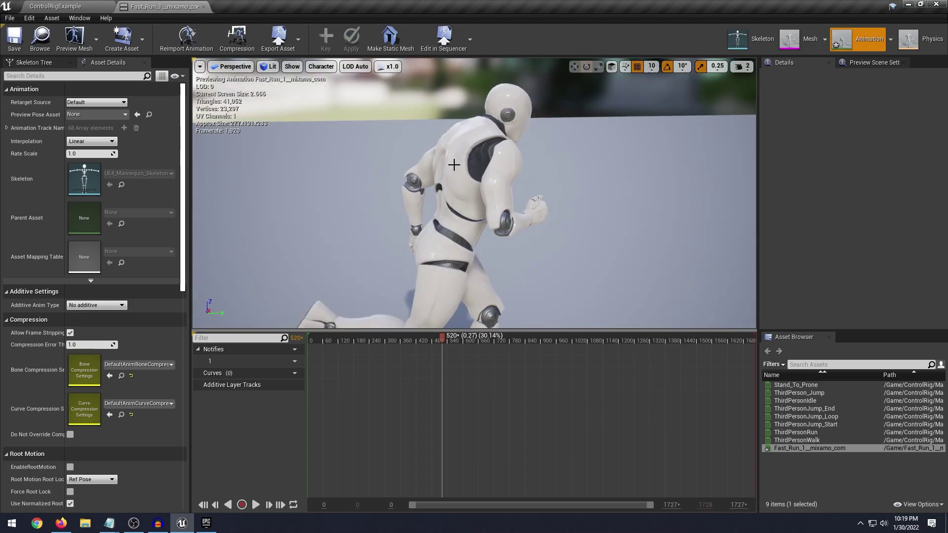
right_click_drag(451, 171, 449, 213)
right_click_drag(539, 186, 530, 160)
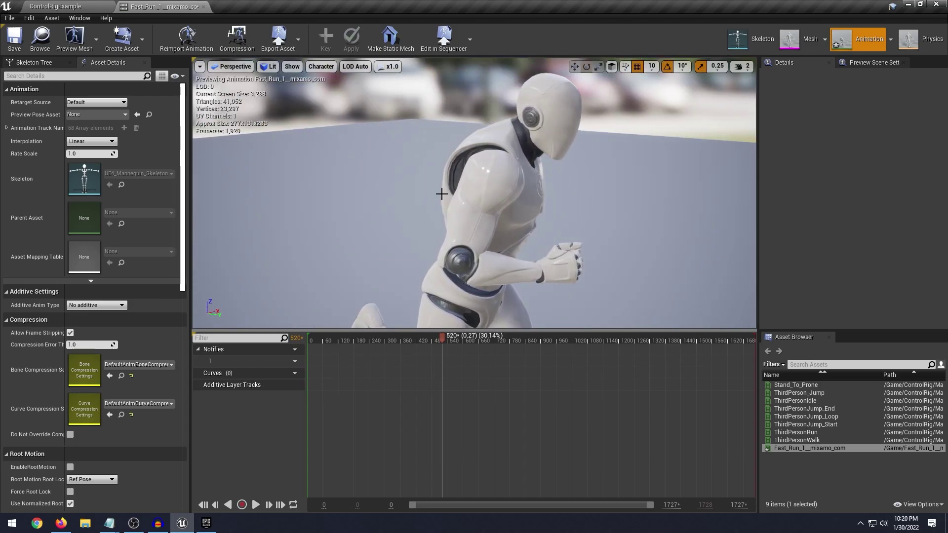
left_click_drag(444, 170, 512, 126)
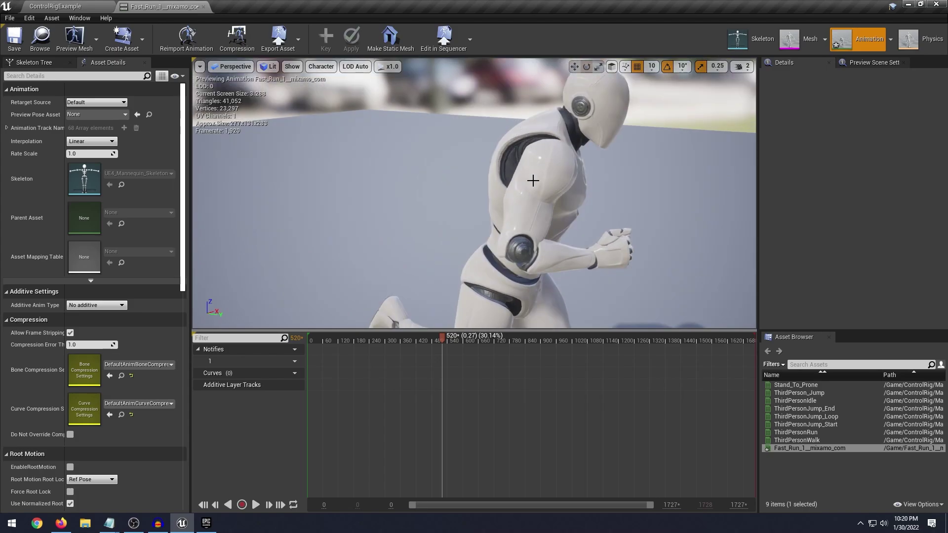
left_click_drag(567, 159, 480, 133)
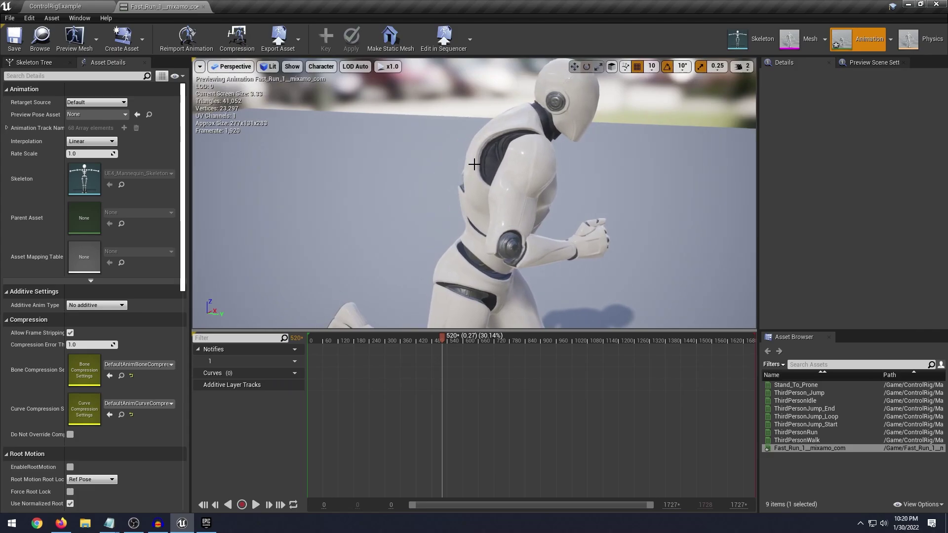
left_click_drag(543, 161, 495, 177)
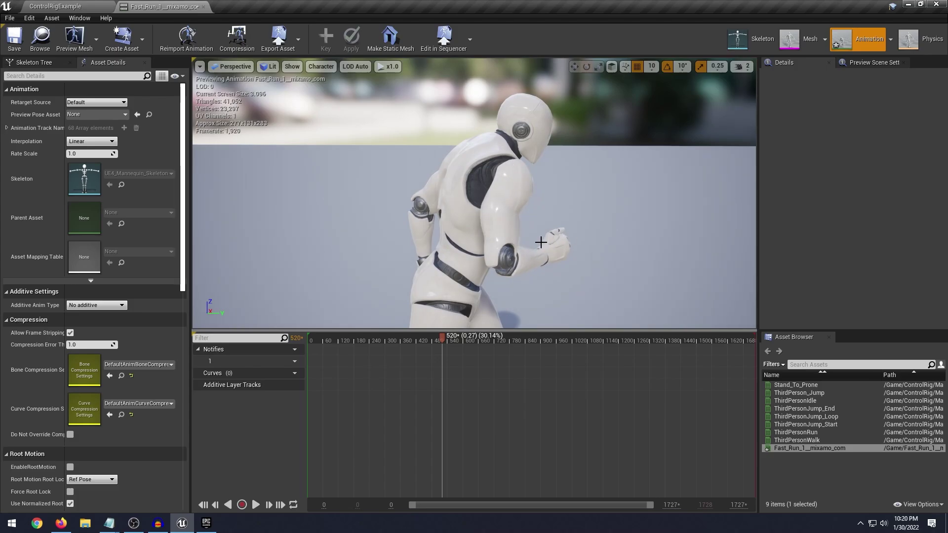
key("d")
right_click_drag(529, 184, 440, 189)
left_click_drag(469, 185, 516, 183, "alt")
Step: Compare the mannequin's running poses at about frames 613 and 1026 of the animation
key("space")
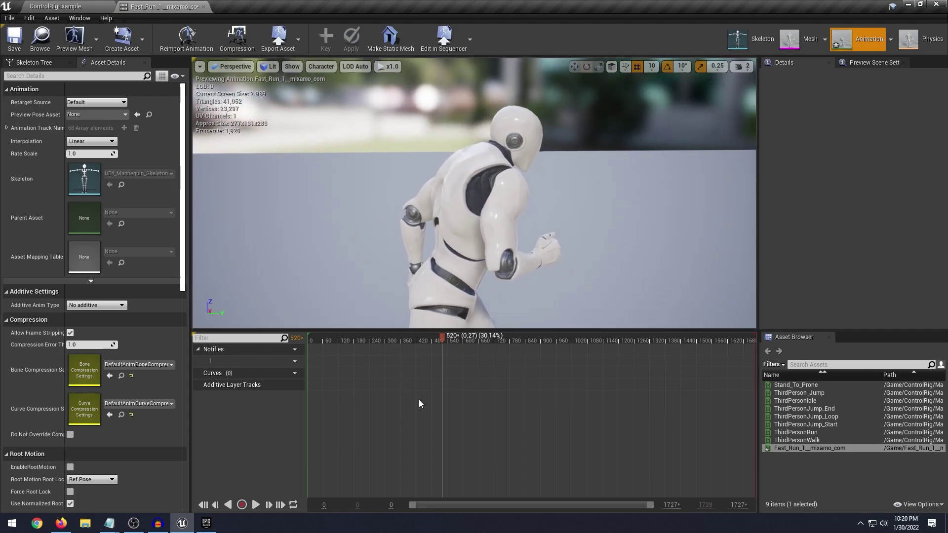
left_click_drag(518, 330, 466, 356)
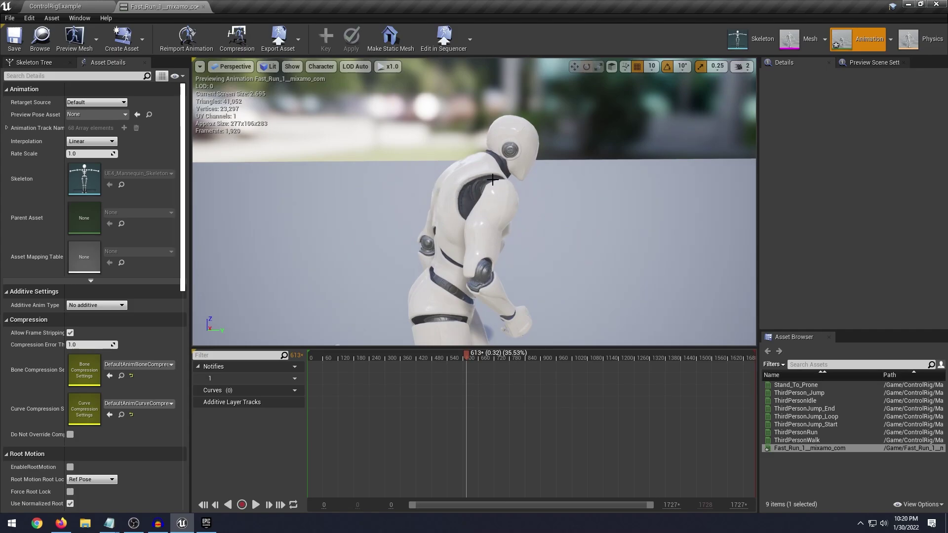
left_click_drag(472, 198, 471, 237)
left_click_drag(473, 175, 442, 190)
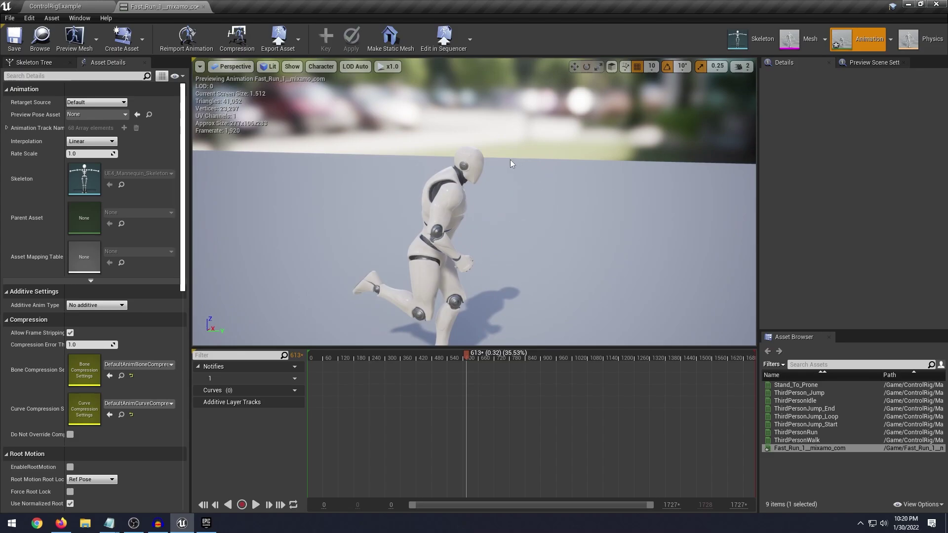
left_click_drag(466, 355, 572, 358)
left_click_drag(550, 200, 521, 208)
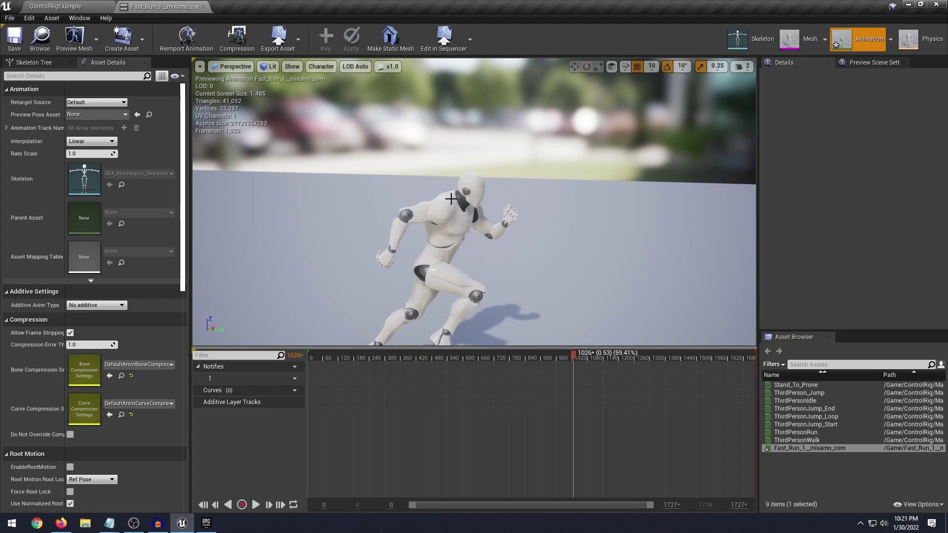
left_click(575, 356)
Step: Return to the level editor and create a new level from the Default template
left_click(81, 5)
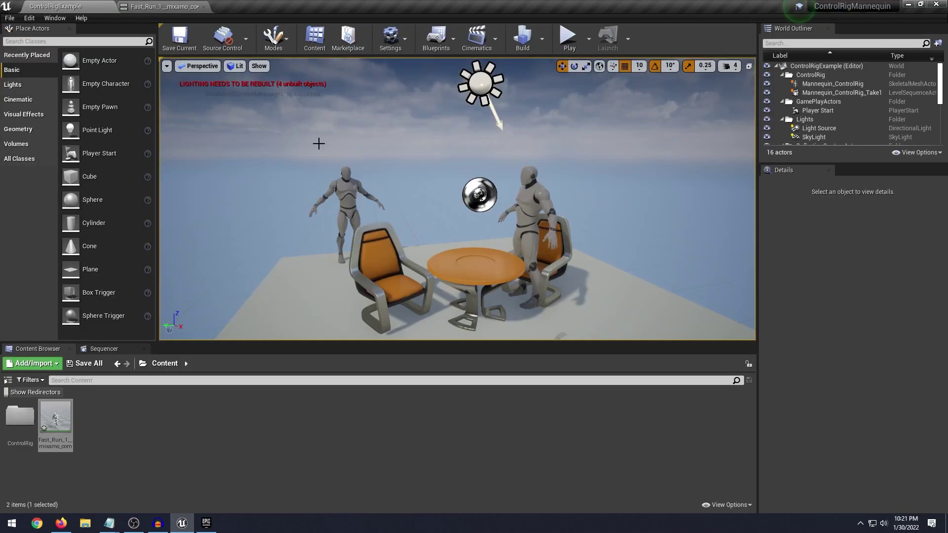
left_click(11, 18)
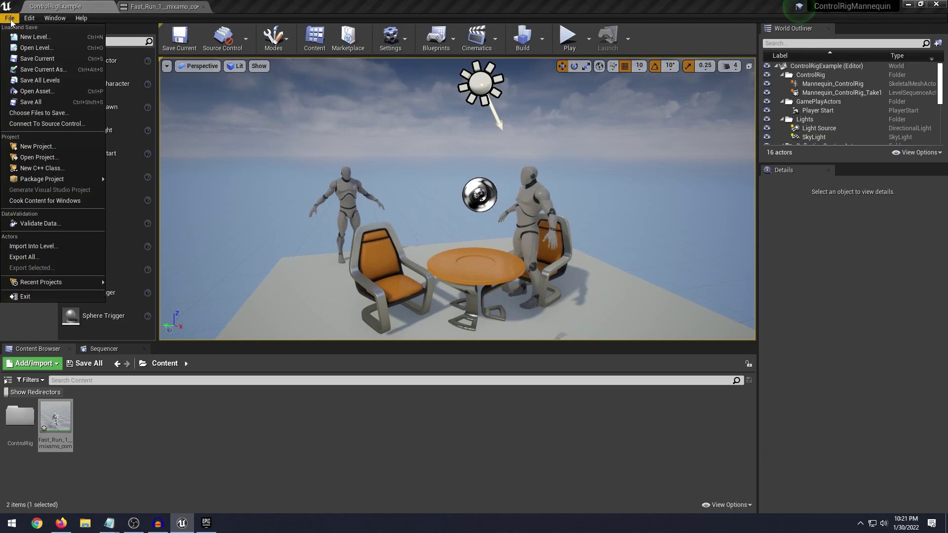
left_click(19, 34)
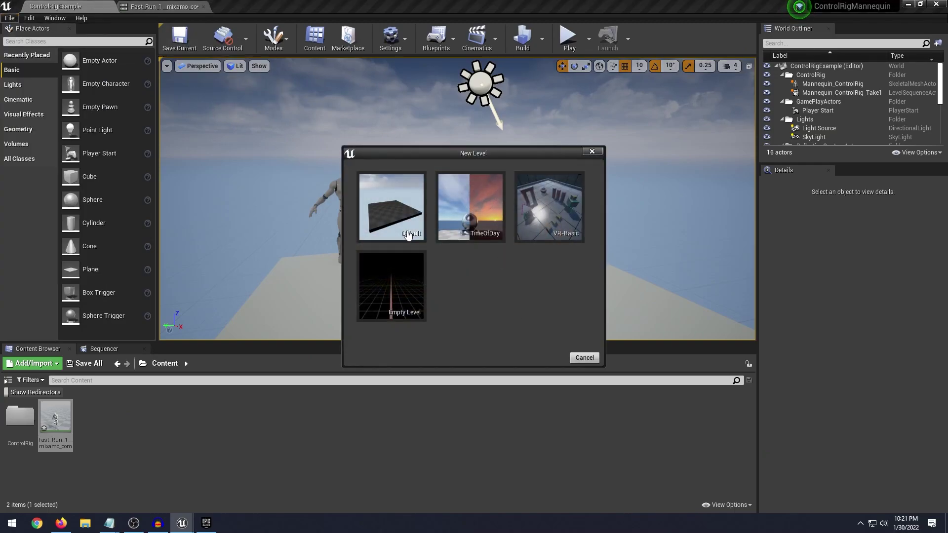
left_click(408, 235)
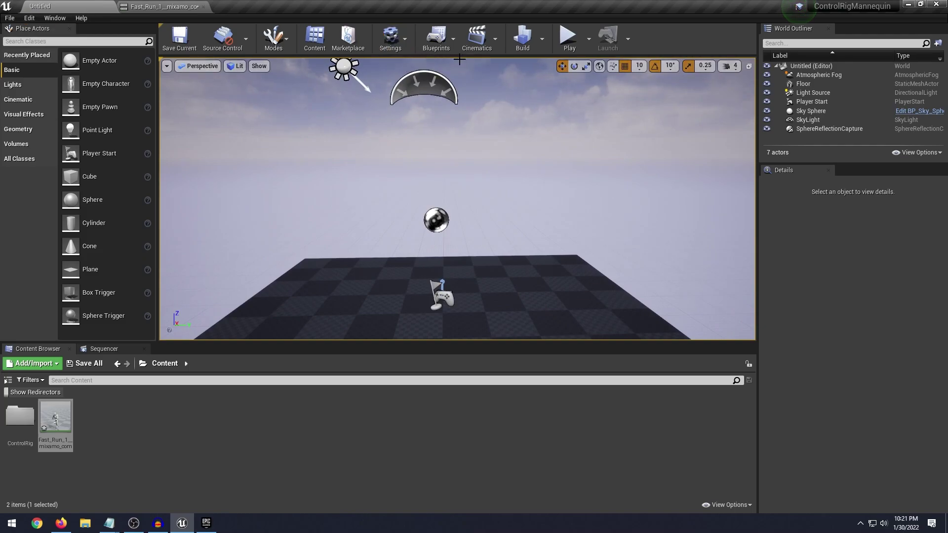
Step: Add a level sequence to the level, saved in the Content folder as NewLevelSequence
left_click(477, 38)
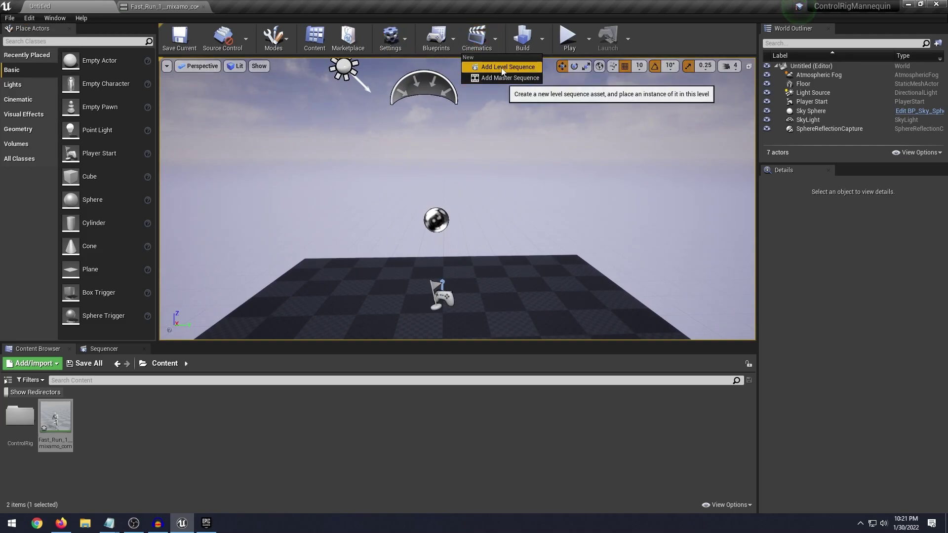
left_click(500, 67)
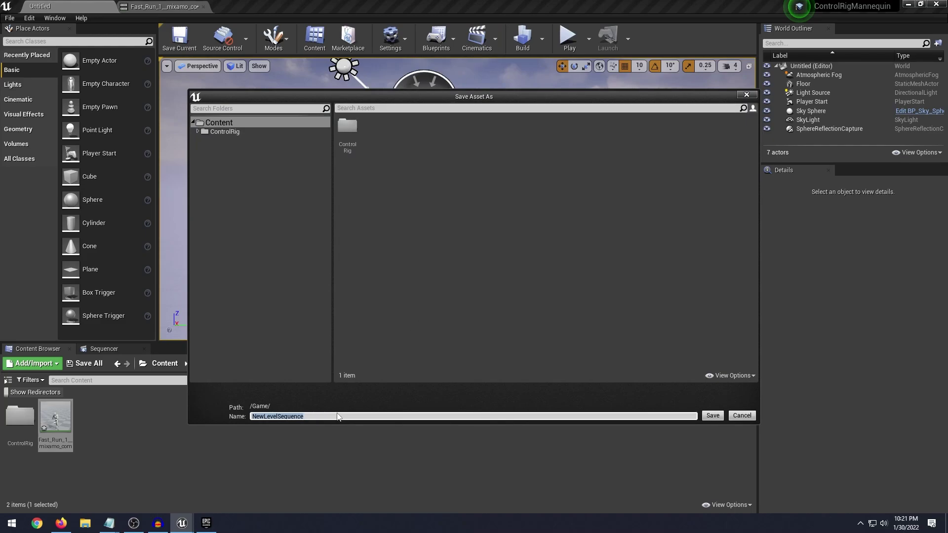
left_click(712, 415)
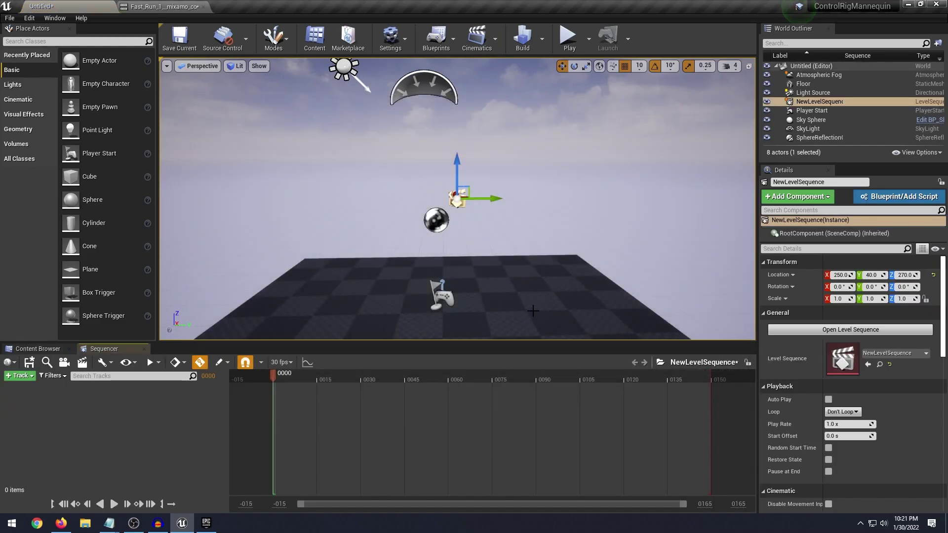
right_click_drag(533, 311, 536, 316)
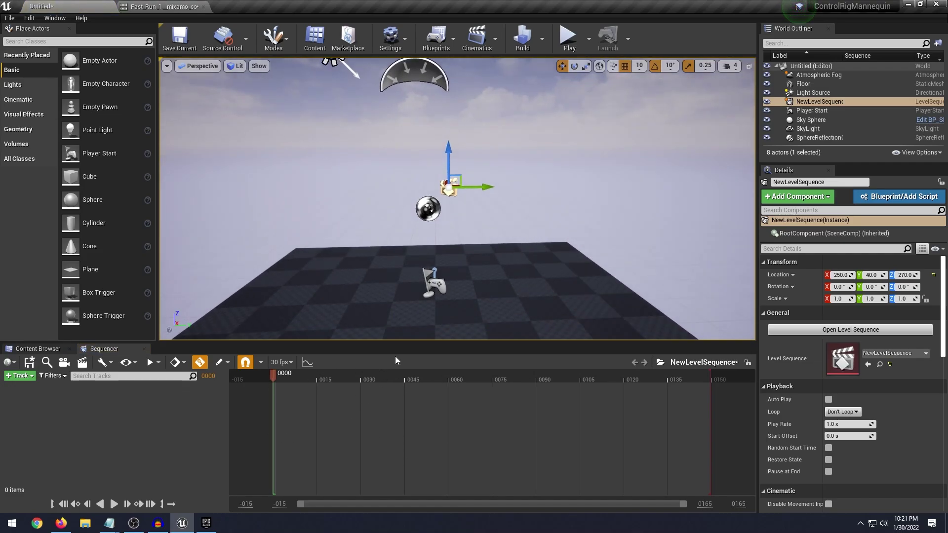
right_click_drag(553, 238, 543, 243)
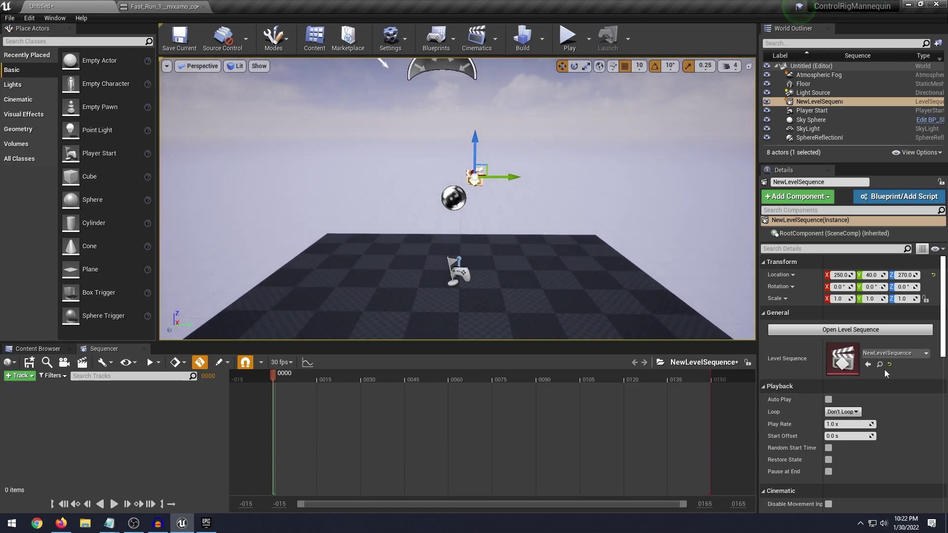
Step: Place the SK_Mannequin skeletal mesh from ControlRig/Mannequin/Character/Mesh on the level's floor and select it
left_click(38, 348)
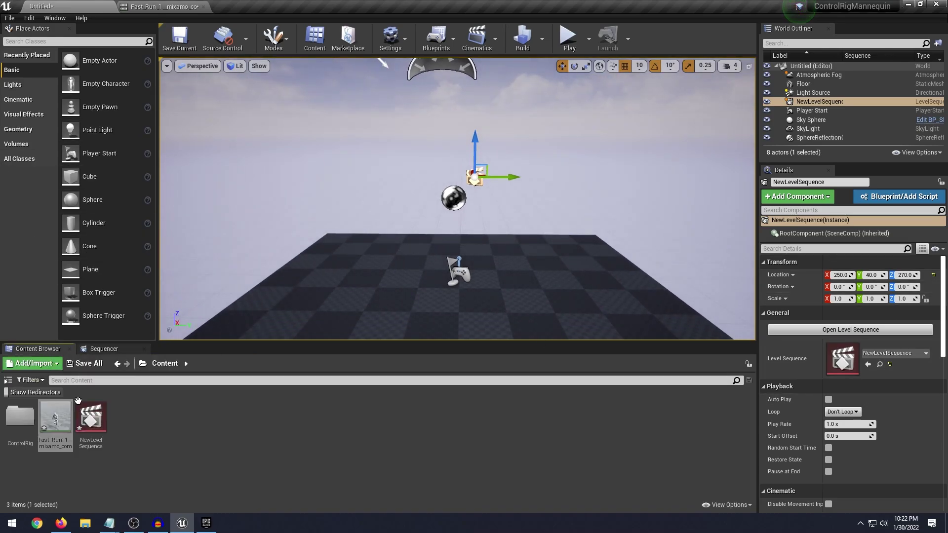
double_click(19, 417)
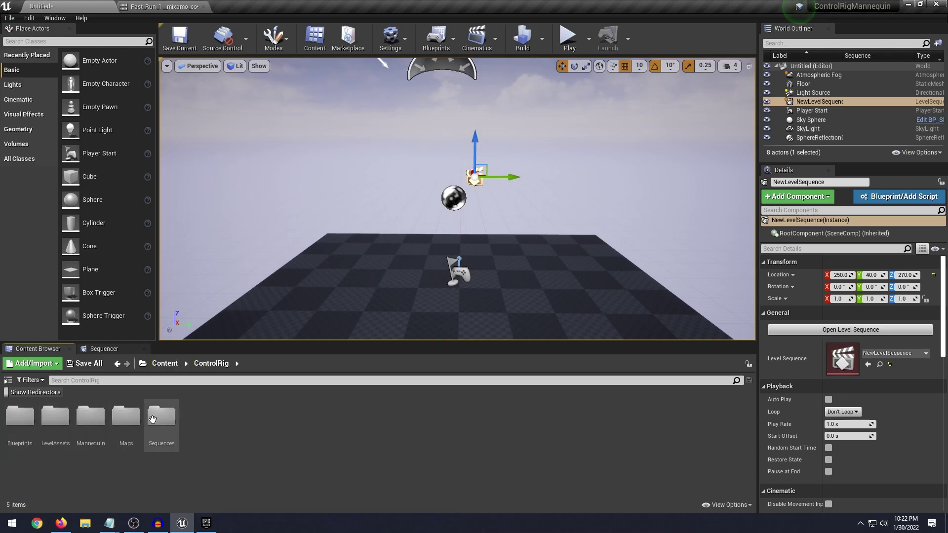
double_click(91, 416)
left_click(54, 423)
double_click(55, 424)
double_click(96, 422)
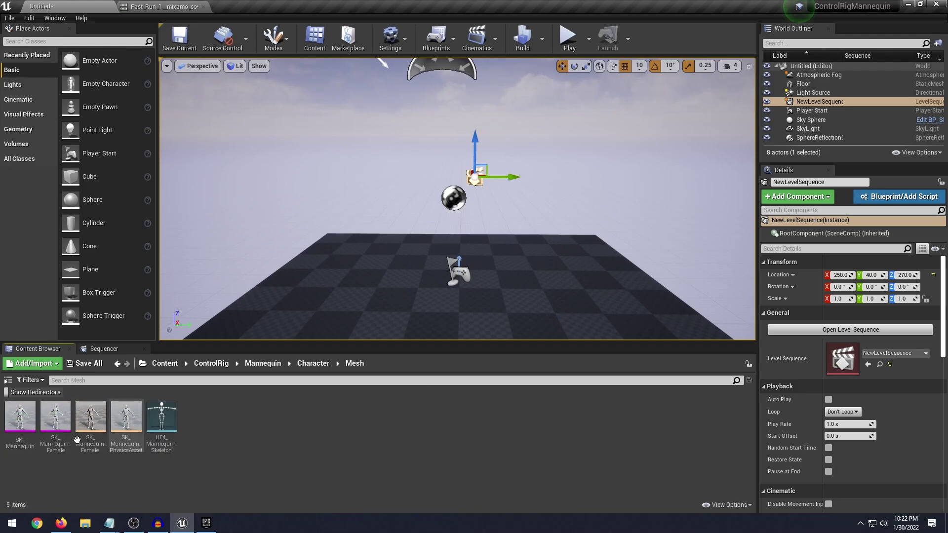
left_click(19, 417)
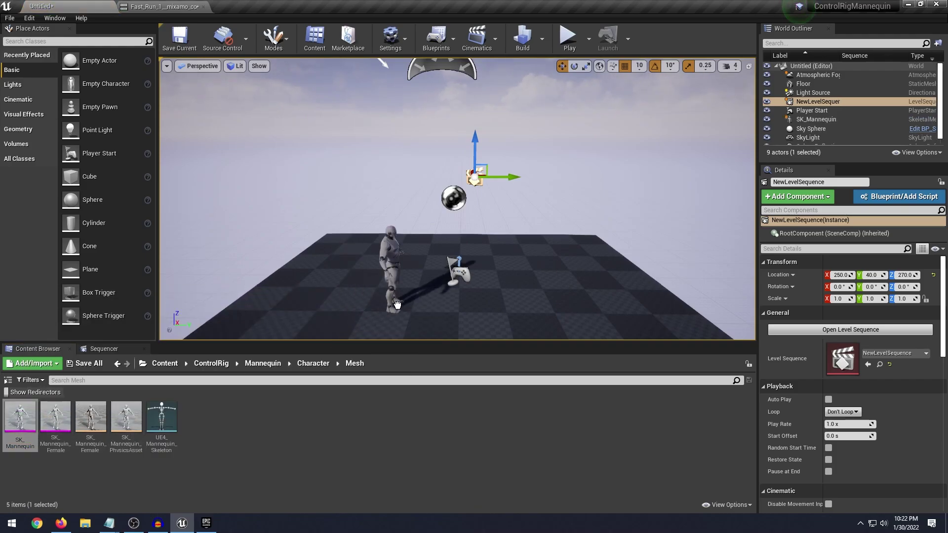
left_click(398, 305)
key("f")
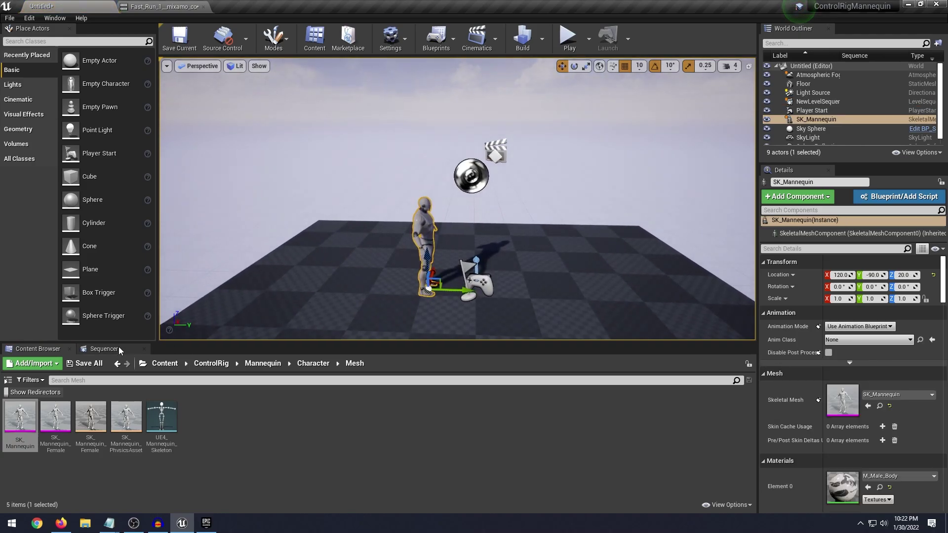
Step: Add the level's SK_Mannequin actor as a track to NewLevelSequence in Sequencer
left_click(118, 349)
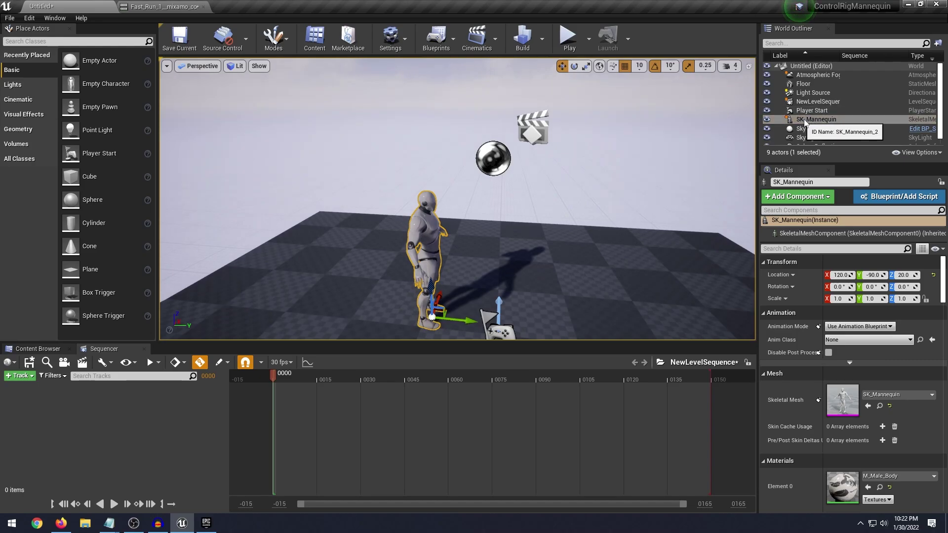
left_click_drag(805, 122, 117, 435)
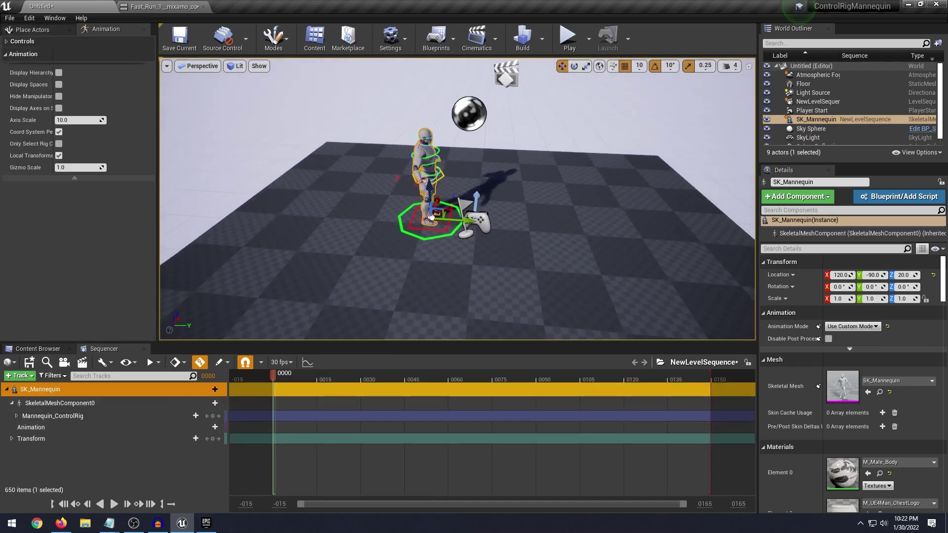
Step: Try repositioning the mannequin's right and left hand controls in the viewport
right_click_drag(444, 248, 447, 222)
key("a")
key("w")
left_click(450, 218)
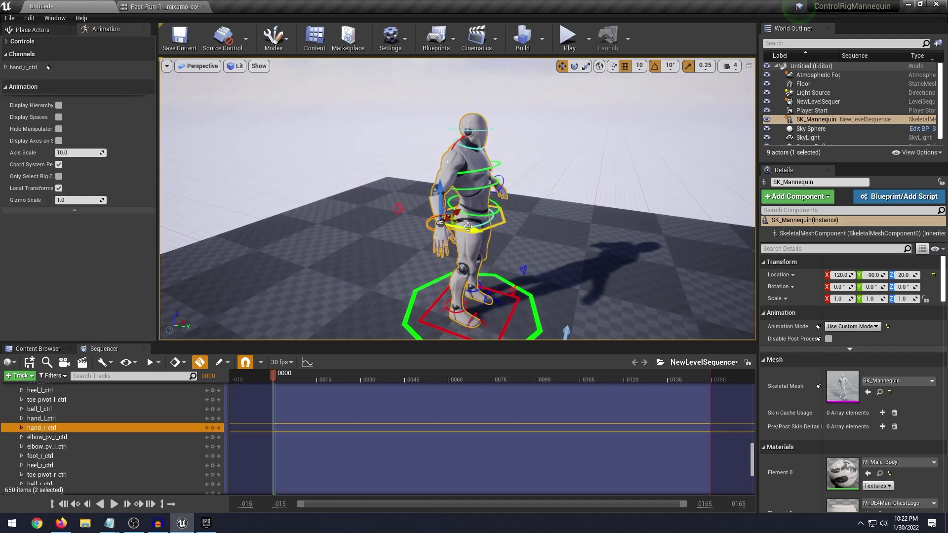
left_click_drag(468, 227, 454, 211)
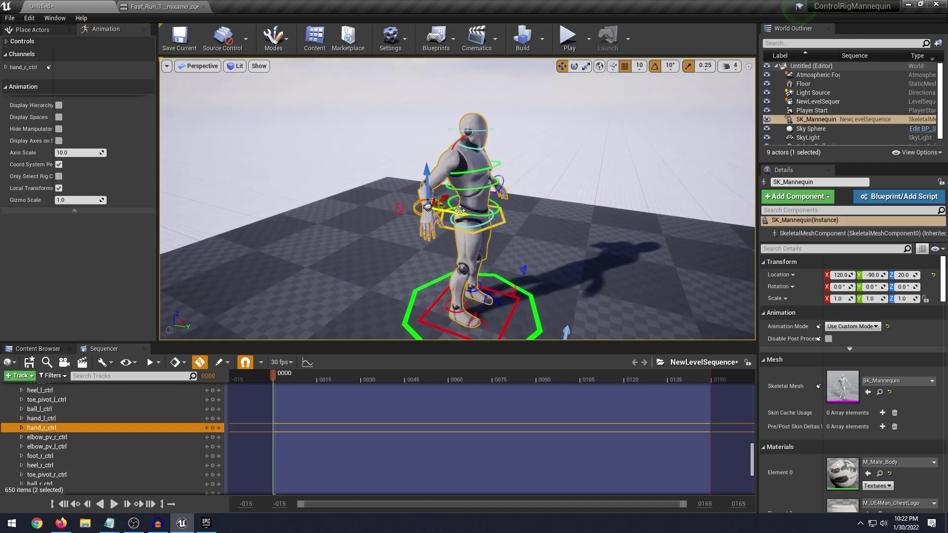
right_click_drag(562, 169, 549, 172)
left_click(564, 177)
left_click_drag(559, 156, 556, 135)
right_click_drag(557, 135, 661, 143)
right_click_drag(518, 190, 572, 176)
Step: Undo the moves made to the two hand controls
key("ctrl+z")
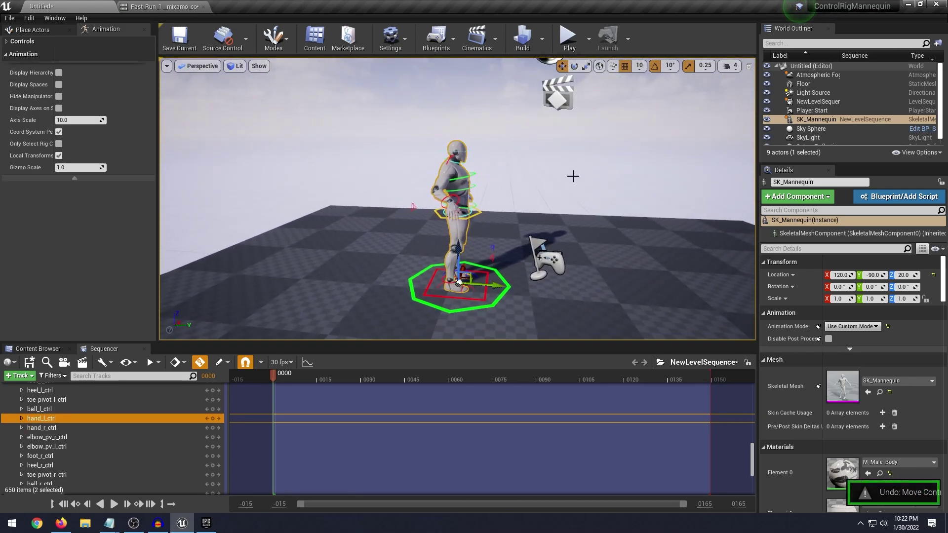
key("ctrl+z")
key("ctrl+z")
key("ctrl+z")
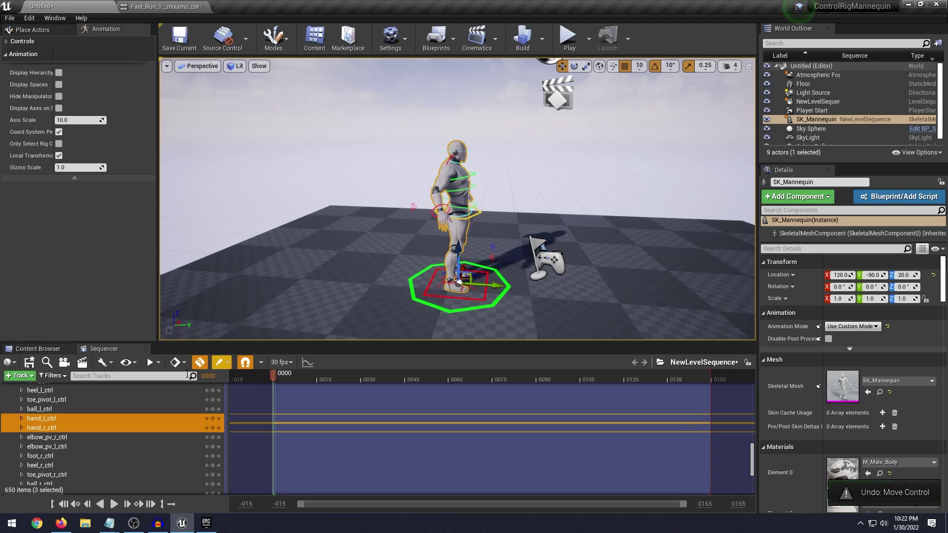
Step: Delete the Mannequin_ControlRig track from SK_Mannequin in Sequencer
scroll(83, 424, "up", 10)
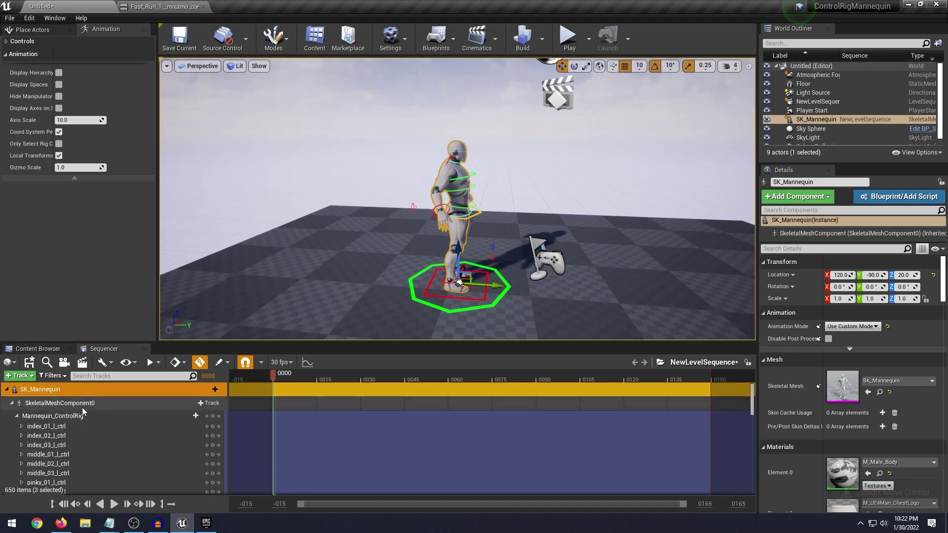
left_click(73, 417)
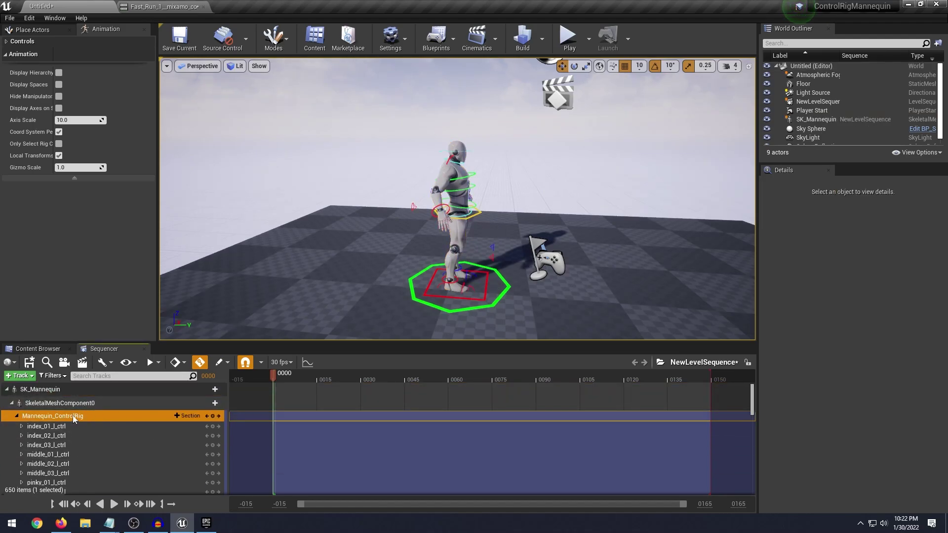
key("Delete")
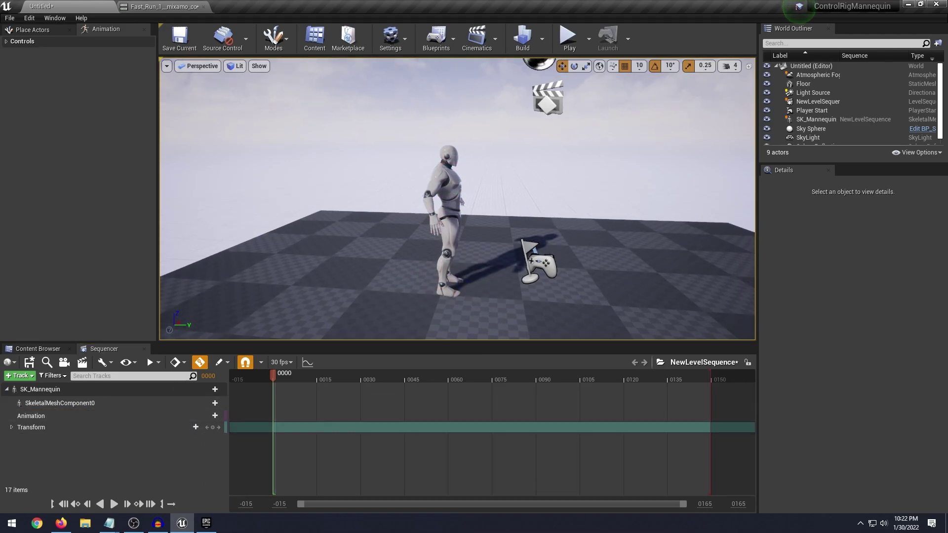
Step: Select the mannequin in the viewport and set the viewport camera speed to 2
right_click_drag(457, 199, 434, 220)
key("w")
right_click(436, 212)
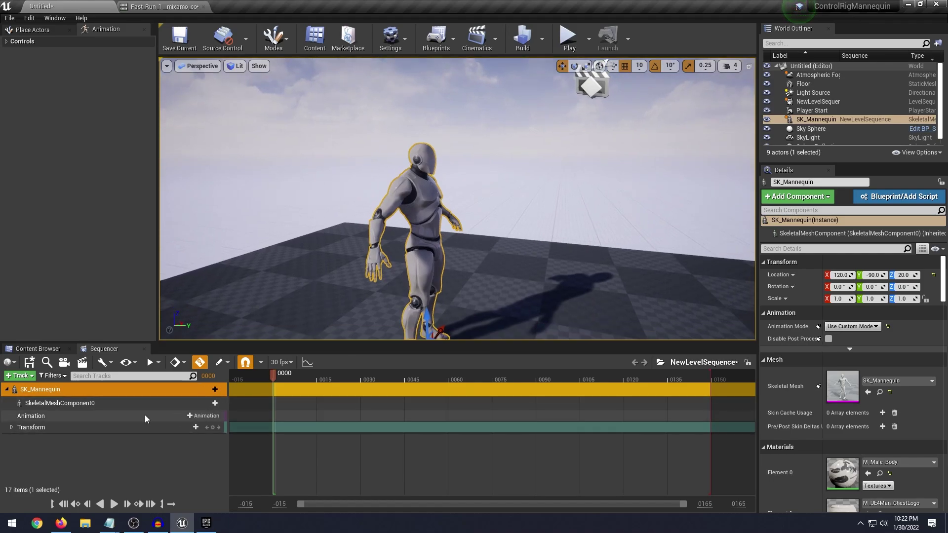
right_click_drag(427, 257, 429, 254)
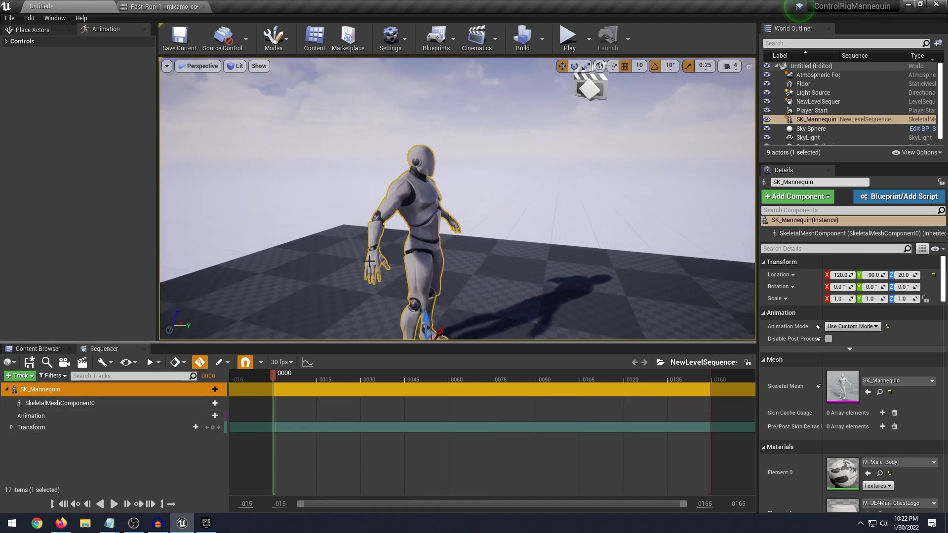
right_click_drag(416, 193, 602, 144)
left_click(730, 73)
left_click(739, 90)
right_click_drag(351, 338, 347, 333)
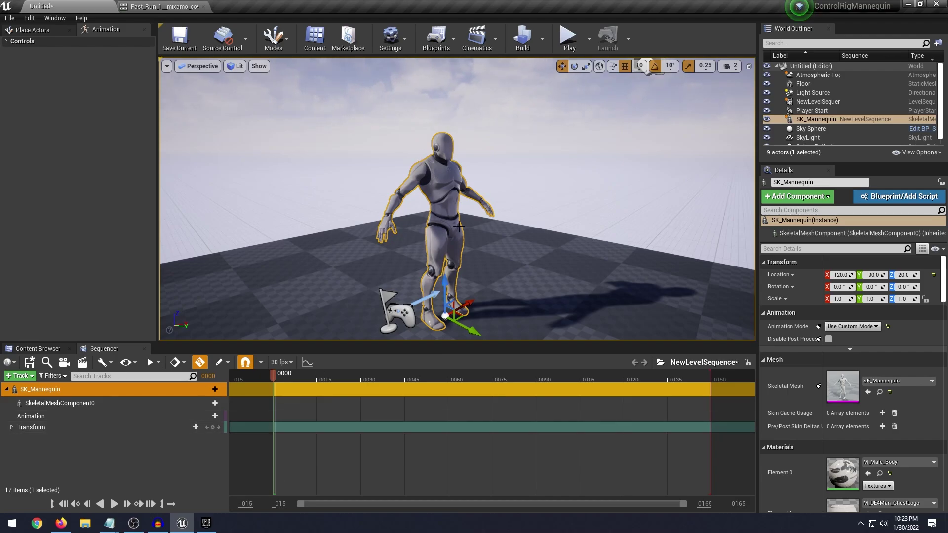
right_click_drag(545, 239, 448, 160)
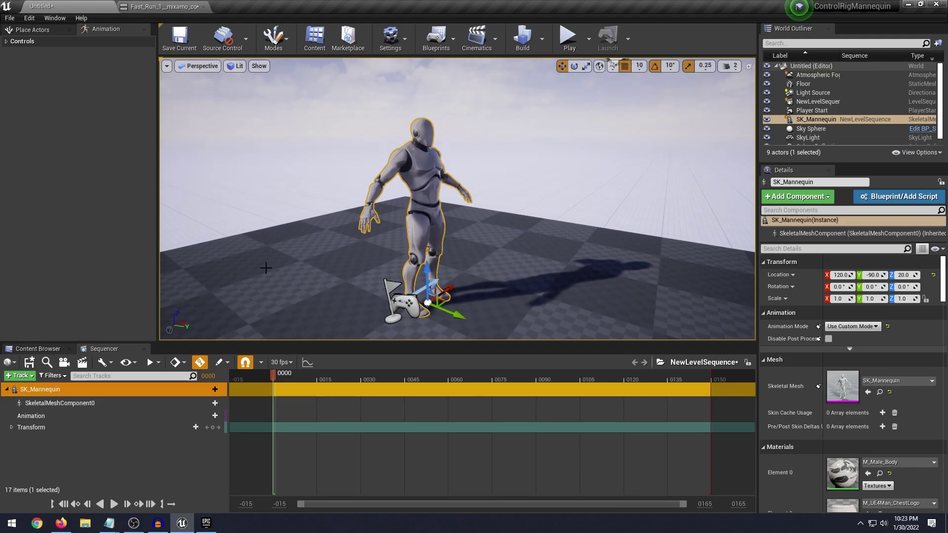
Step: Add the Fast_Run_1__mixamo_com animation sequence to SK_Mannequin's Animation track
left_click(69, 417)
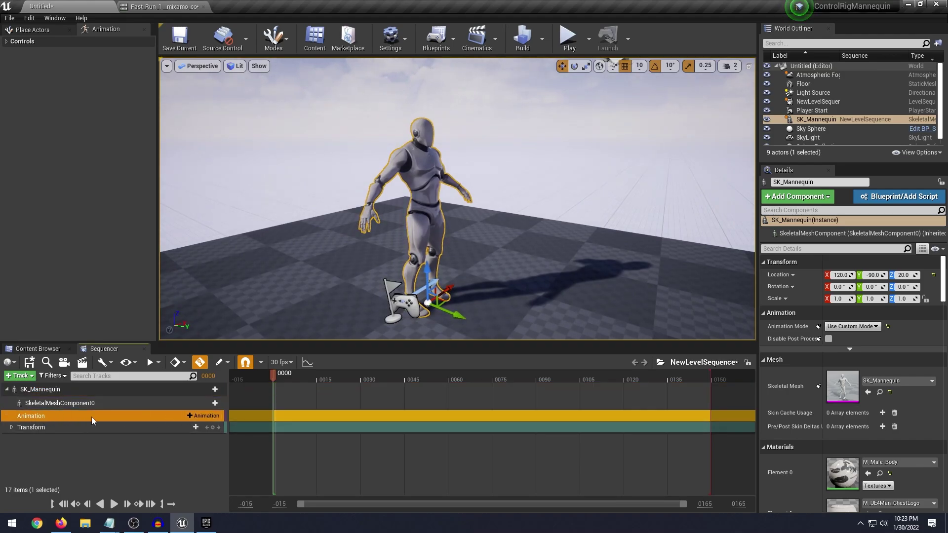
left_click(202, 416)
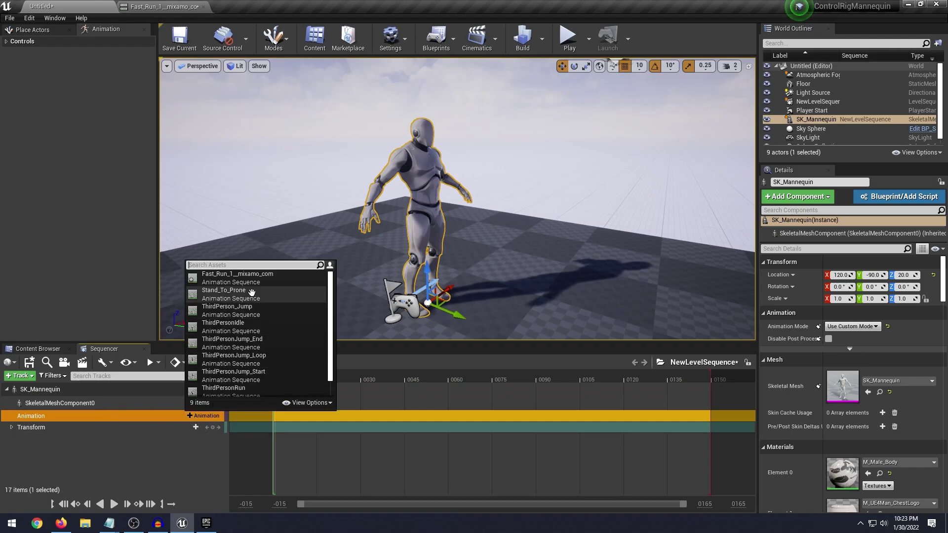
left_click(237, 277)
right_click_drag(419, 279, 388, 288)
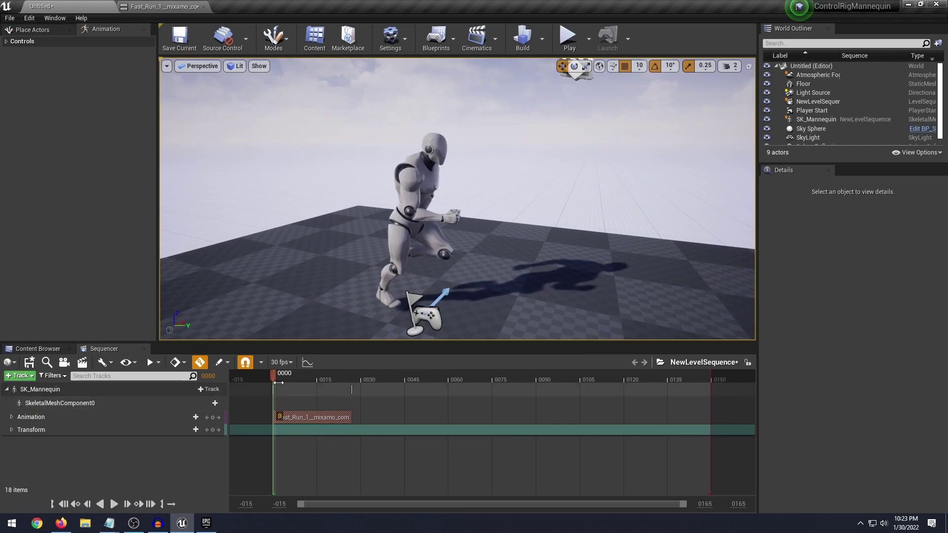
Step: Preview the run animation and shorten the sequence's playback range to end where the animation clip ends
key("space")
key("space")
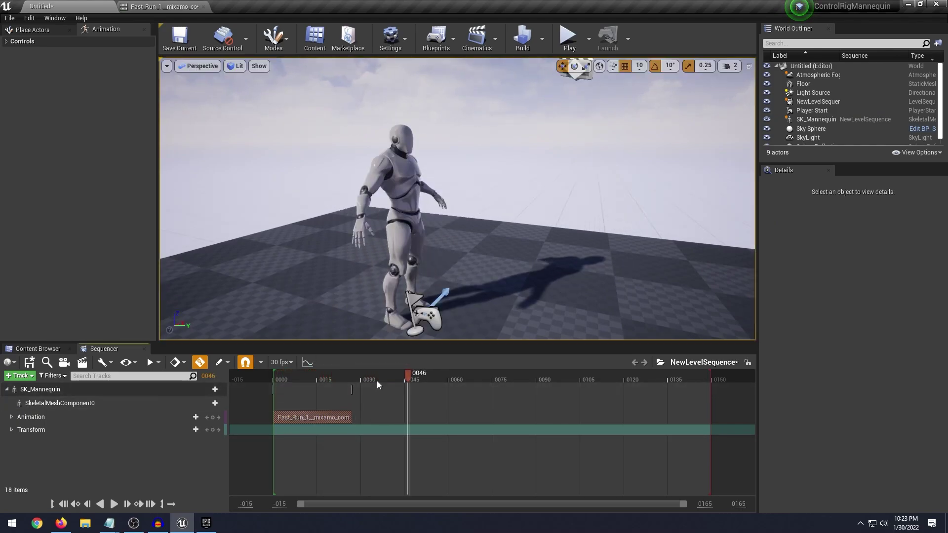
mouse_move(387, 379)
left_mouse_down()
mouse_move(349, 374)
mouse_move(440, 374)
mouse_move(326, 374)
left_mouse_up()
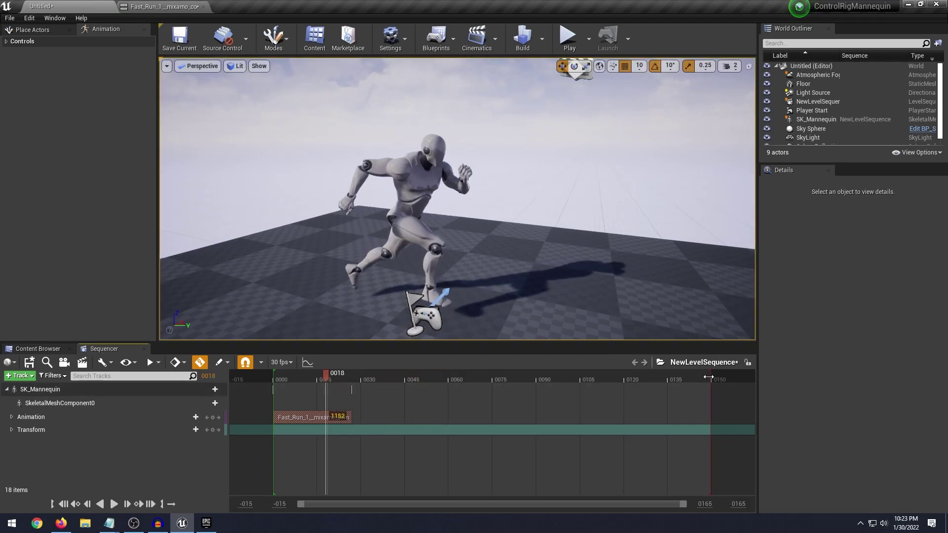
mouse_move(706, 377)
left_mouse_down()
mouse_move(326, 380)
mouse_move(351, 381)
left_mouse_up()
right_click_drag(402, 237, 419, 237)
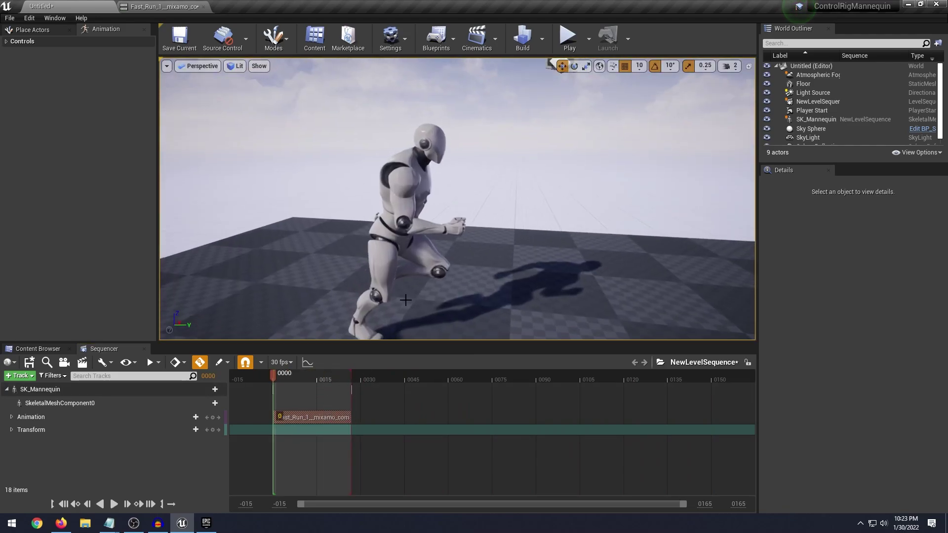
Step: Bake SK_Mannequin's animation to Mannequin_ControlRig with Reduce Keys enabled and a tolerance of 0.001
left_click(402, 237)
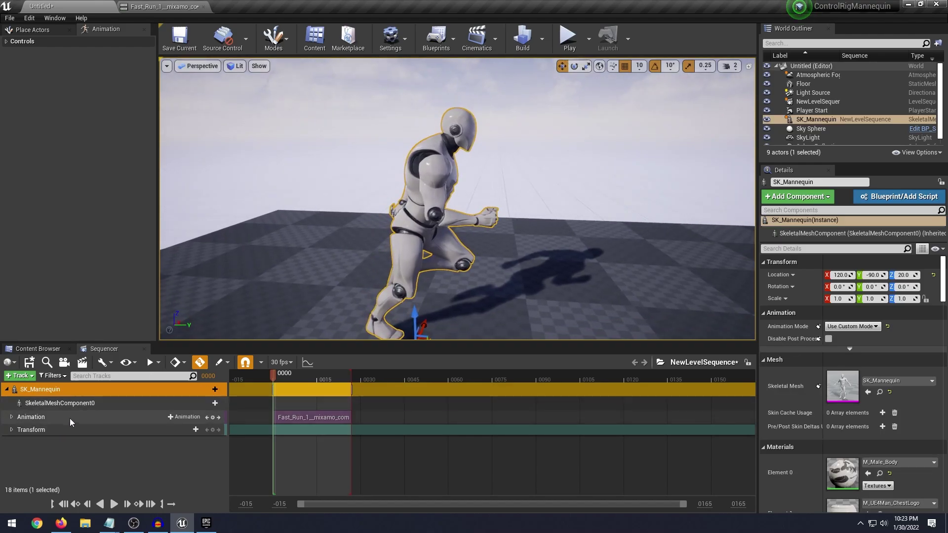
right_click(81, 390)
left_click(54, 394)
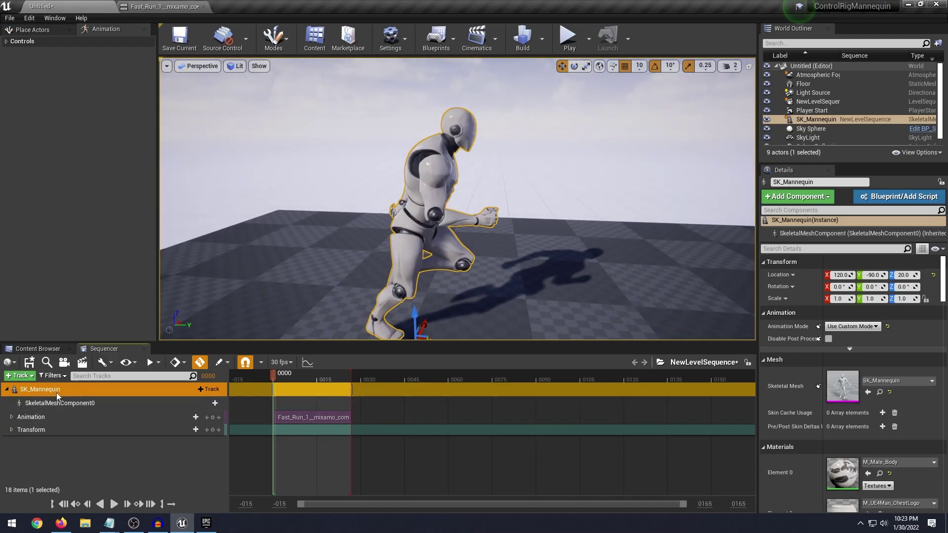
right_click(57, 393)
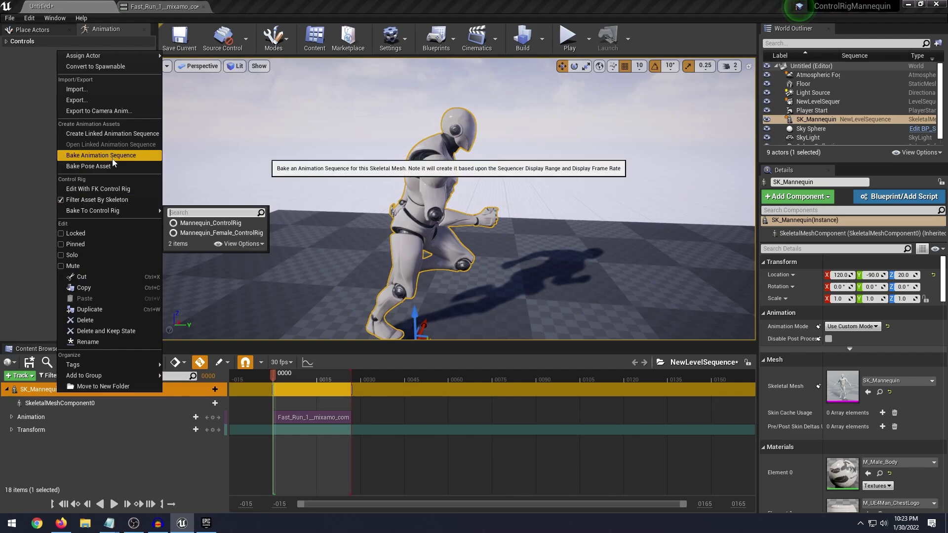
mouse_move(96, 211)
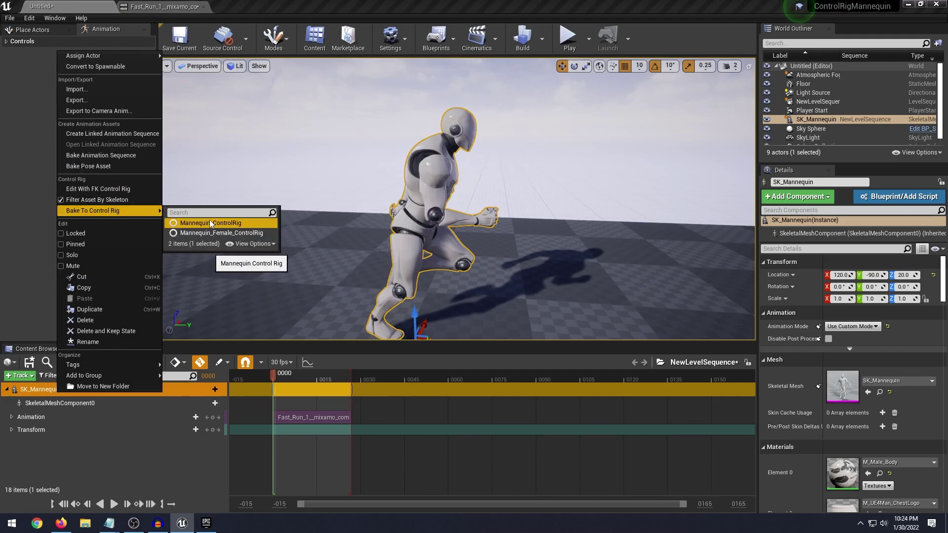
left_click(230, 224)
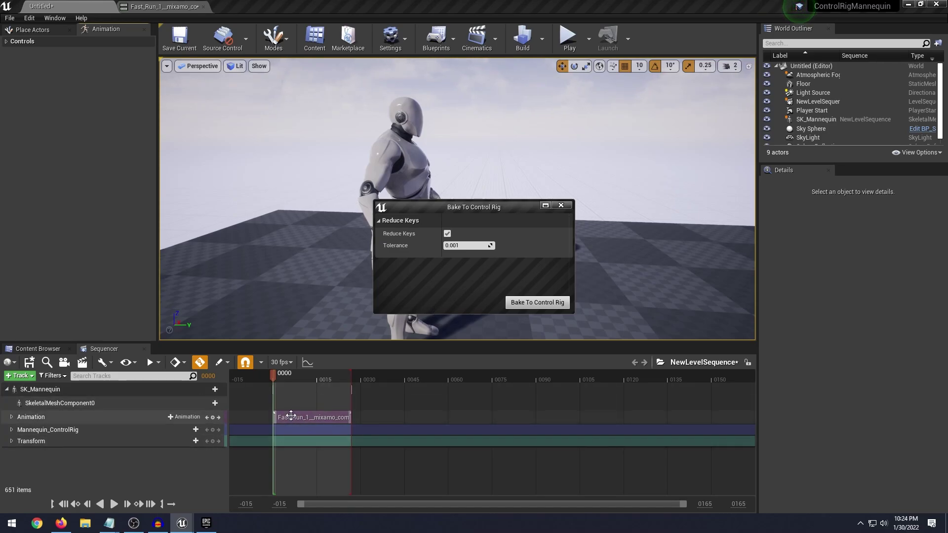
left_click(537, 303)
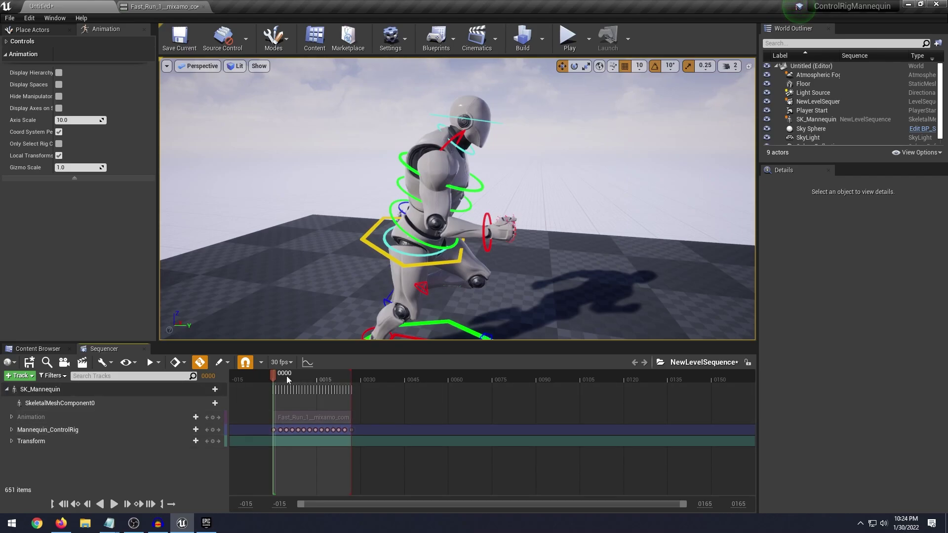
Step: Play back the baked run animation and try out the right hand control
left_click_drag(273, 375, 351, 375)
key("space")
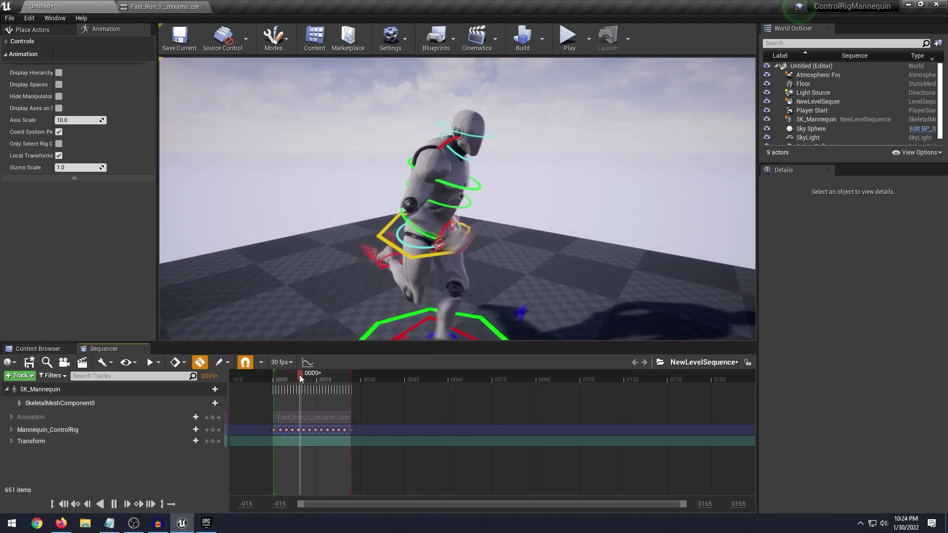
mouse_move(449, 305)
right_mouse_down()
mouse_move(455, 313)
mouse_move(449, 305)
right_mouse_up()
left_click(425, 262)
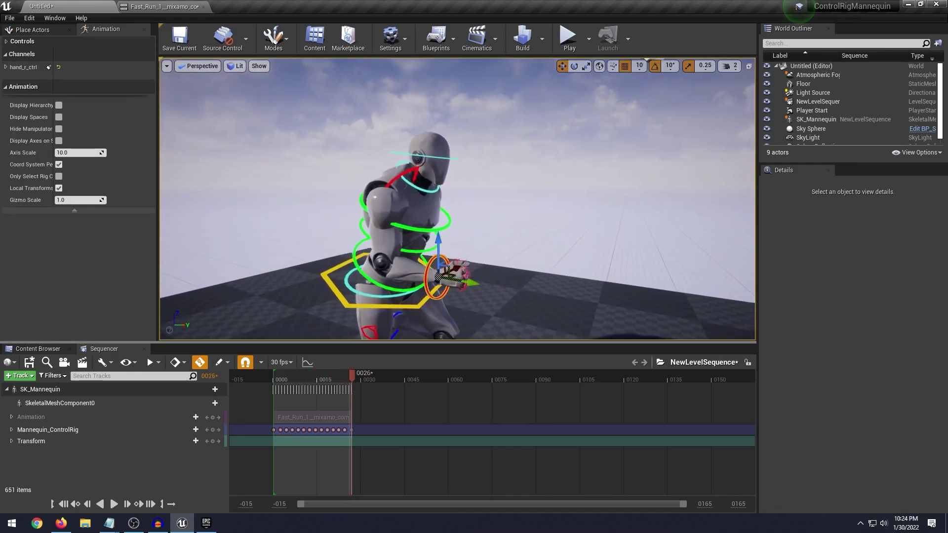
mouse_move(526, 247)
right_mouse_down()
mouse_move(476, 249)
mouse_move(526, 247)
right_mouse_up()
left_click_drag(518, 249, 494, 253)
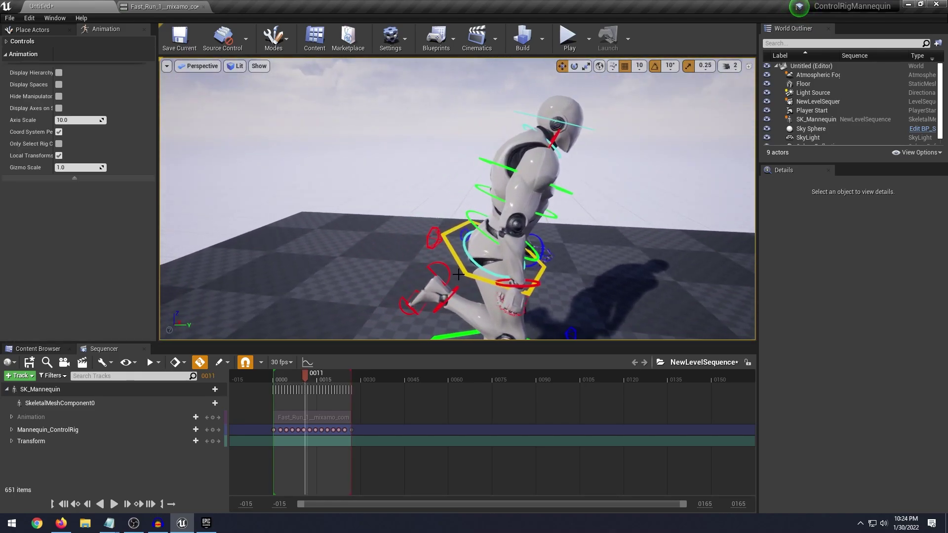
Step: Select the body and upper spine controls to examine them at different frames of the run
left_click(465, 270)
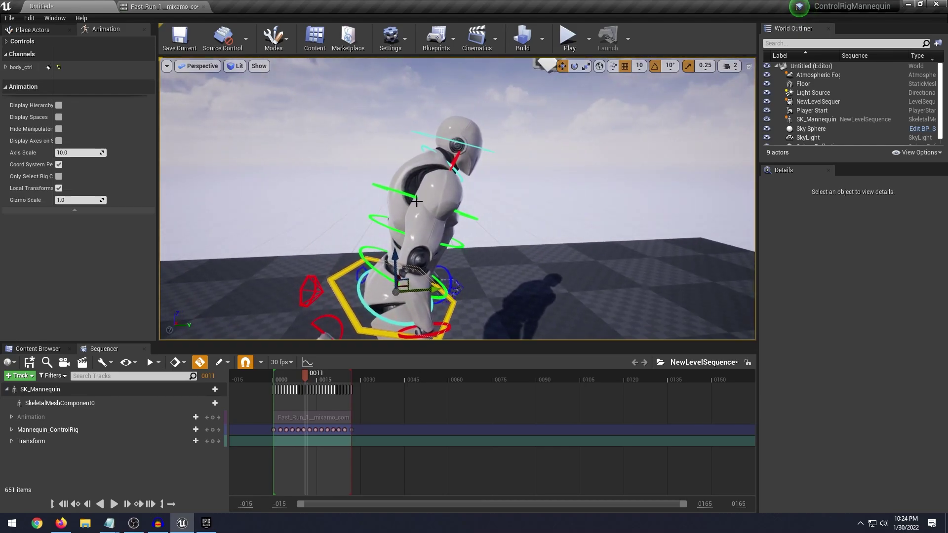
left_click(409, 198)
right_click_drag(469, 191, 483, 191)
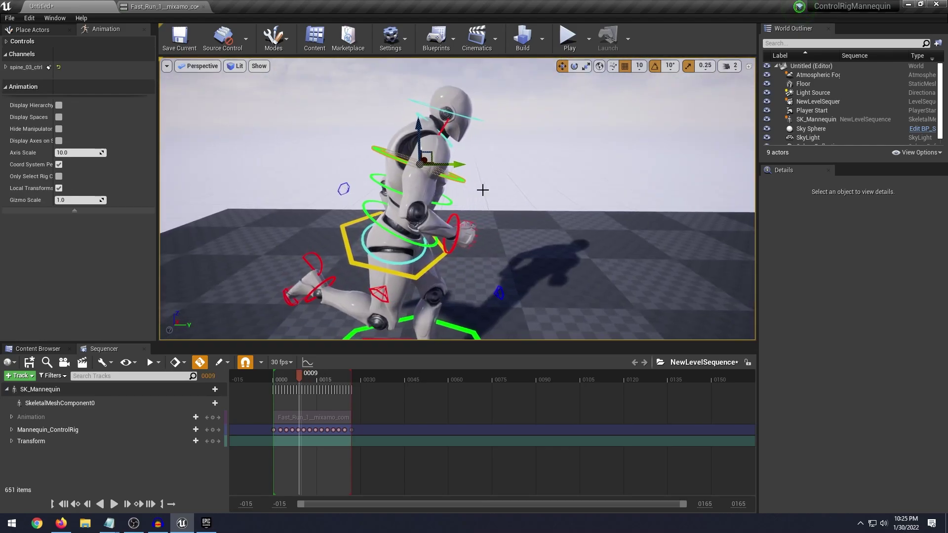
right_click_drag(417, 264, 401, 263)
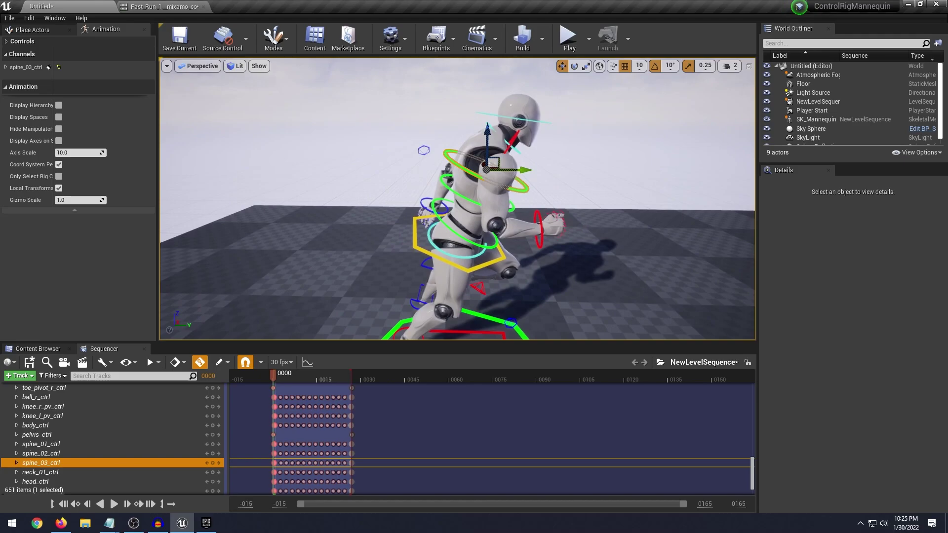
Step: Try moving the body control at frame 0, and undo the move
left_click(474, 267)
left_click_drag(492, 237, 469, 238)
key("ctrl+z")
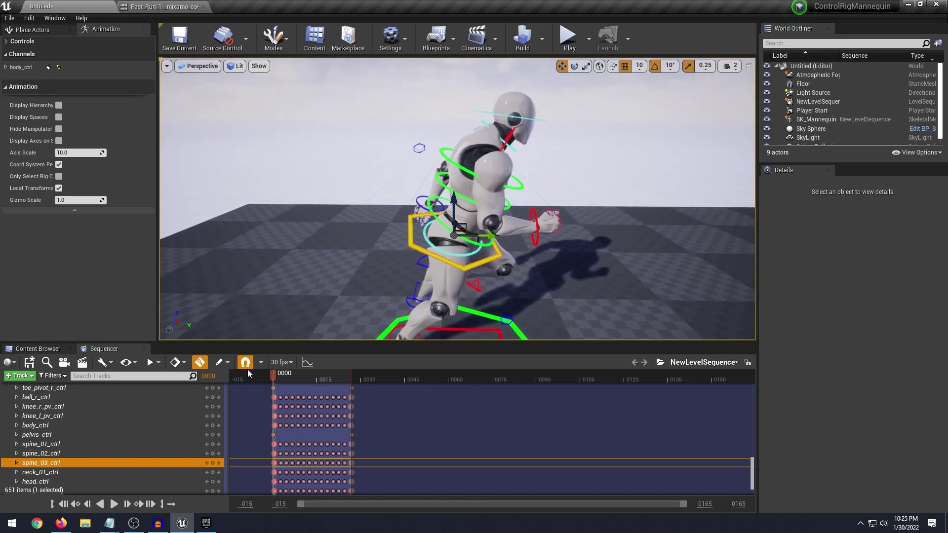
Step: Delete all of the body_ctrl keys from the Mannequin_ControlRig track
scroll(140, 439, "down", 2)
scroll(133, 442, "up", 10)
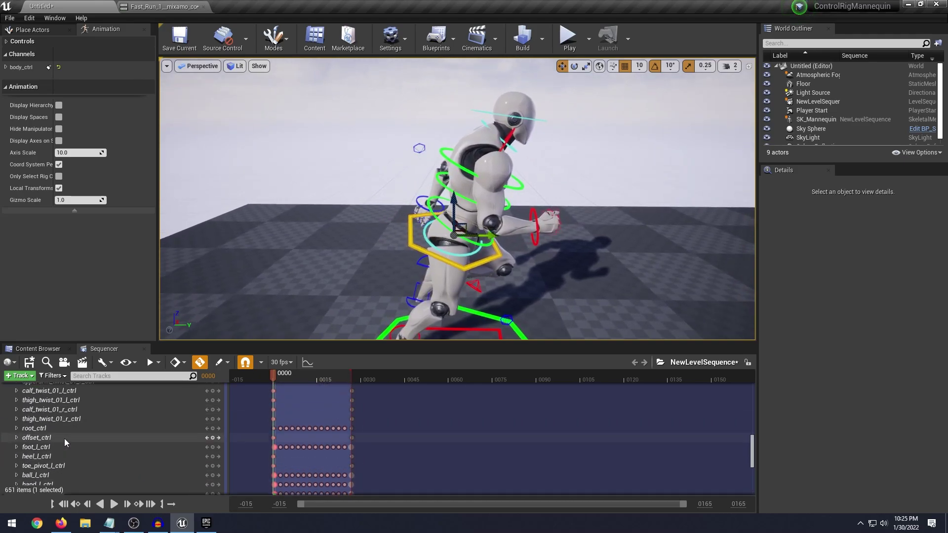
scroll(64, 429, "down", 12)
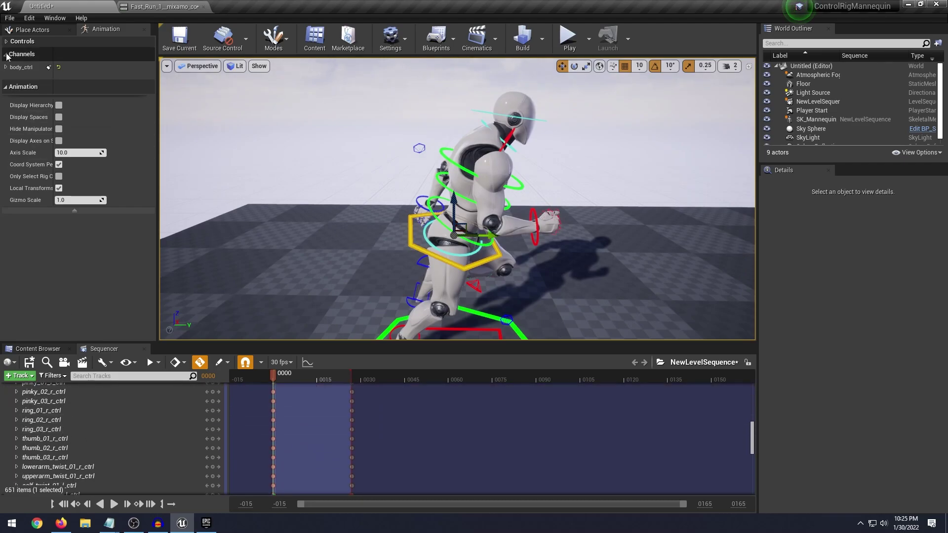
scroll(78, 437, "down", 15)
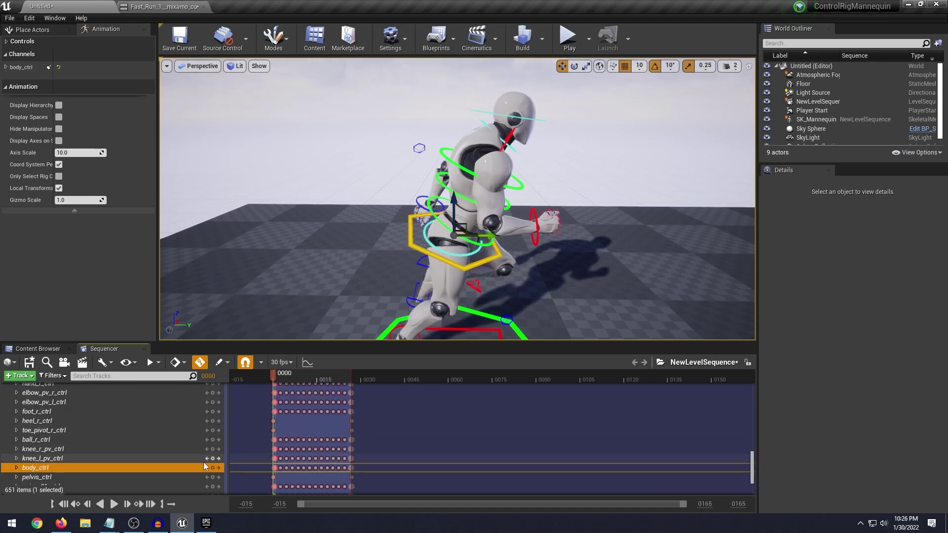
right_click_drag(486, 275, 493, 274)
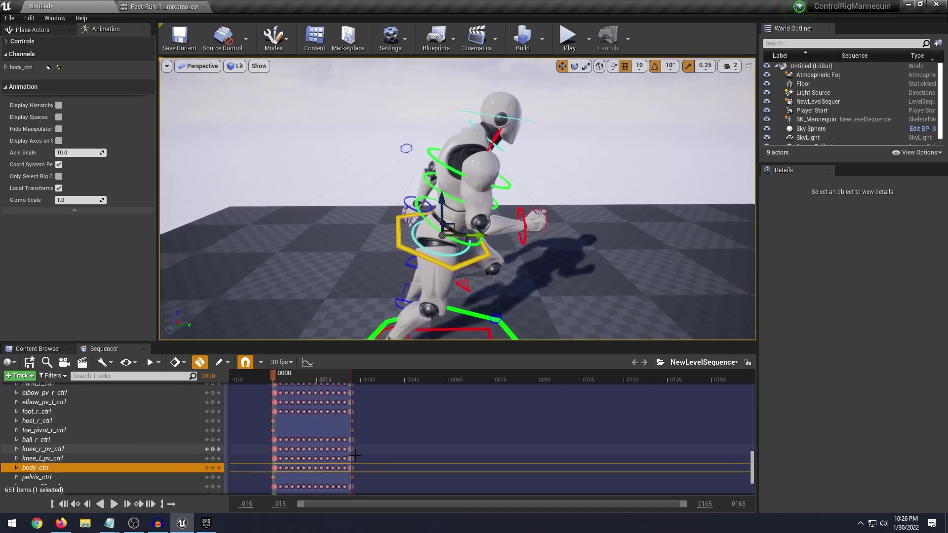
left_click(338, 469)
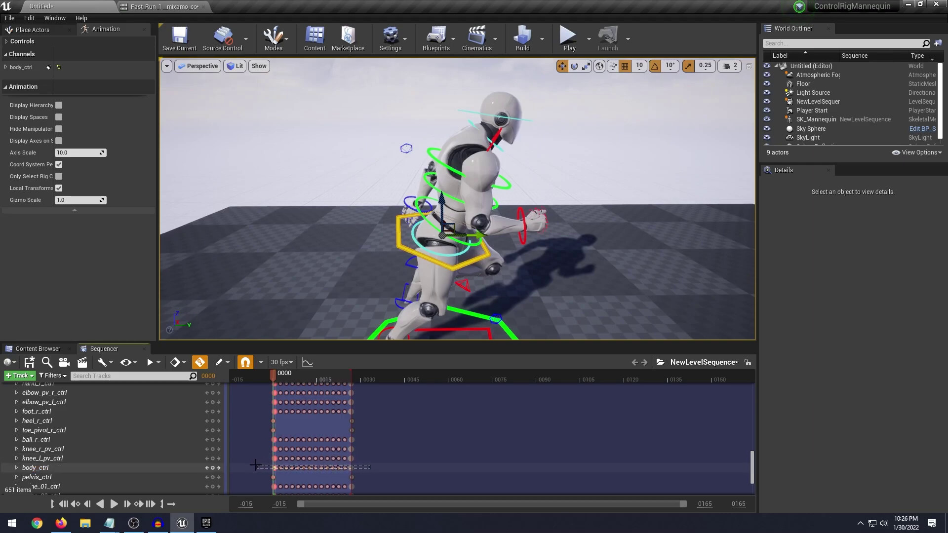
left_click_drag(255, 464, 256, 465)
key("Delete")
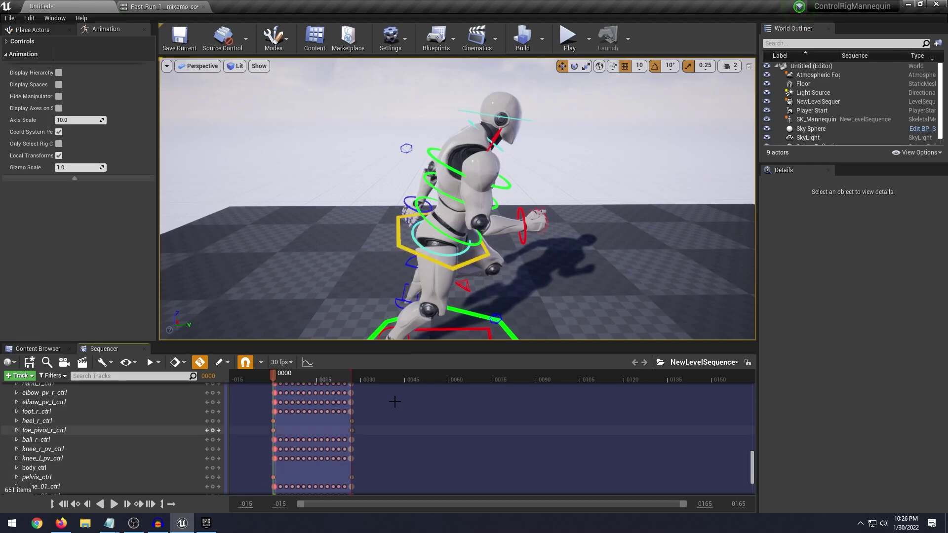
Step: Move the body control backward and down into a lower crouch at frame 0, and key body_ctrl there
left_click_drag(477, 234, 459, 235)
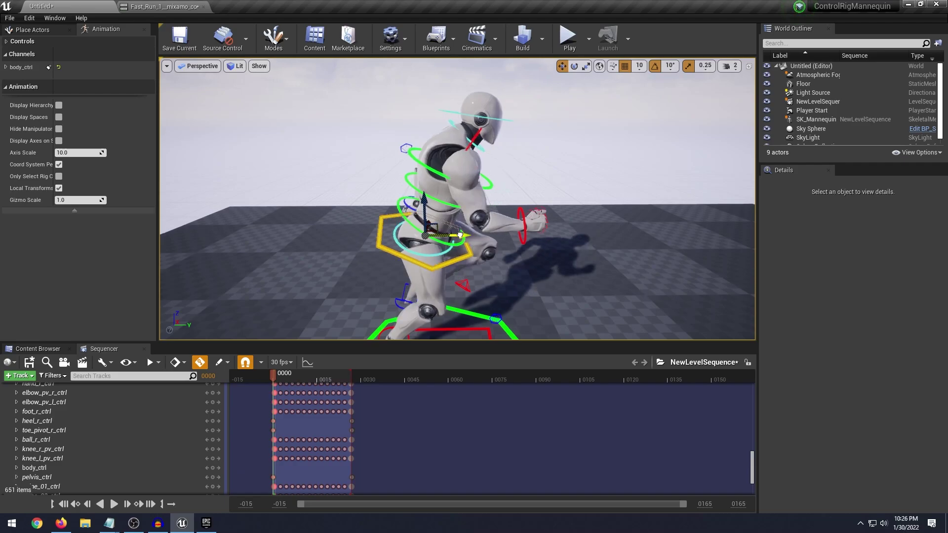
right_click_drag(429, 208, 424, 208)
left_click_drag(434, 203, 435, 217)
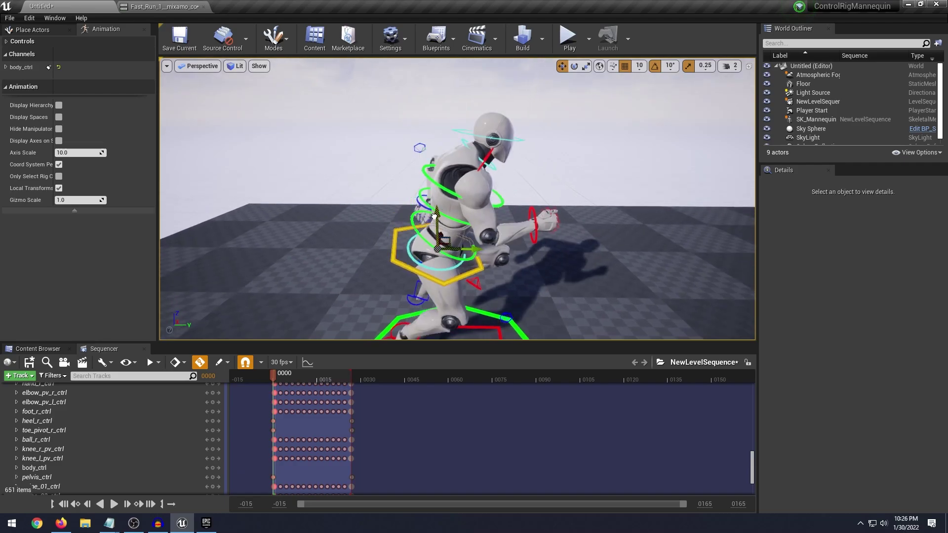
mouse_move(478, 251)
left_mouse_down()
mouse_move(460, 250)
mouse_move(469, 250)
left_mouse_up()
left_click_drag(438, 221, 432, 234)
left_click_drag(470, 265, 452, 265)
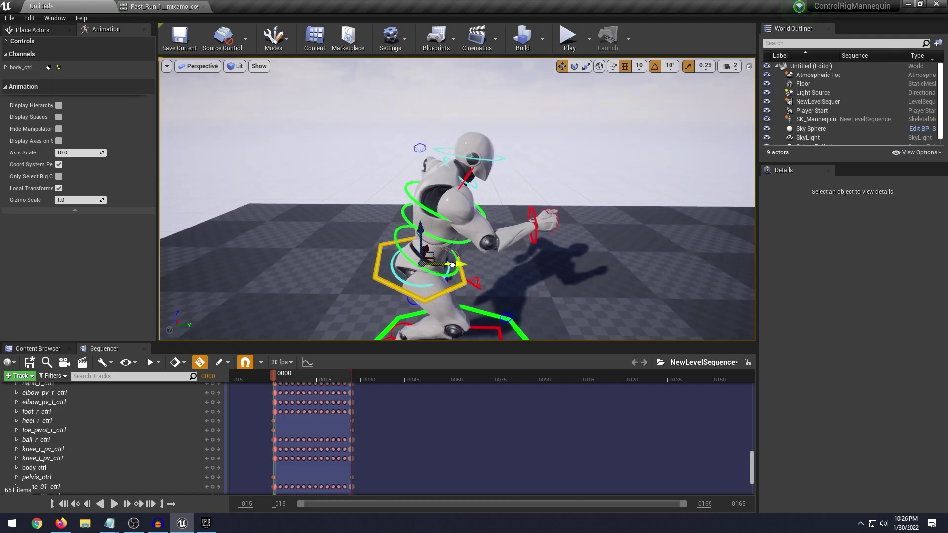
right_click_drag(473, 176, 464, 130)
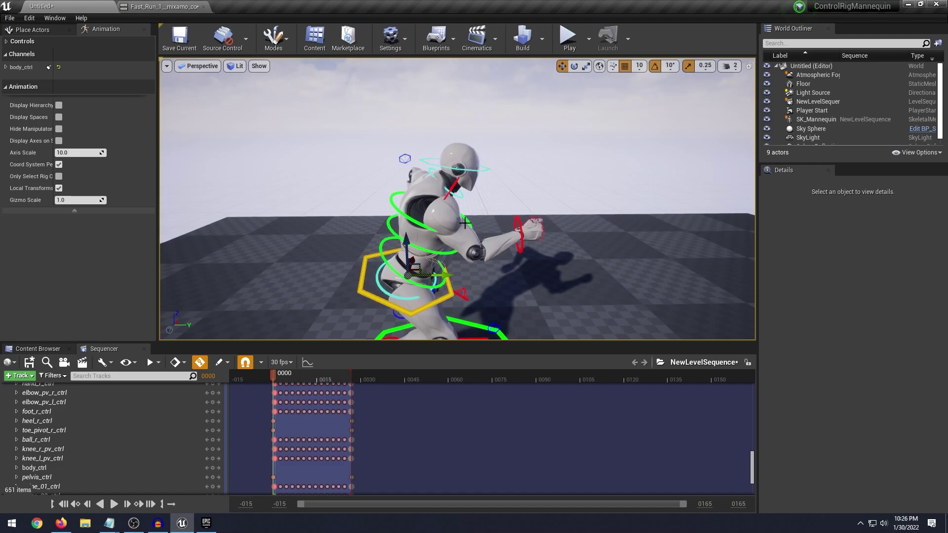
right_click_drag(434, 203, 438, 207)
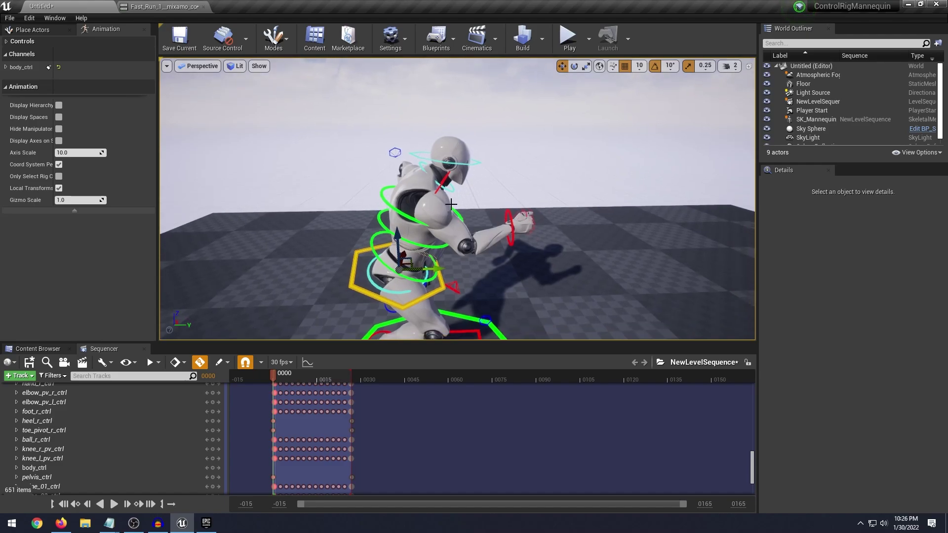
left_click(213, 469)
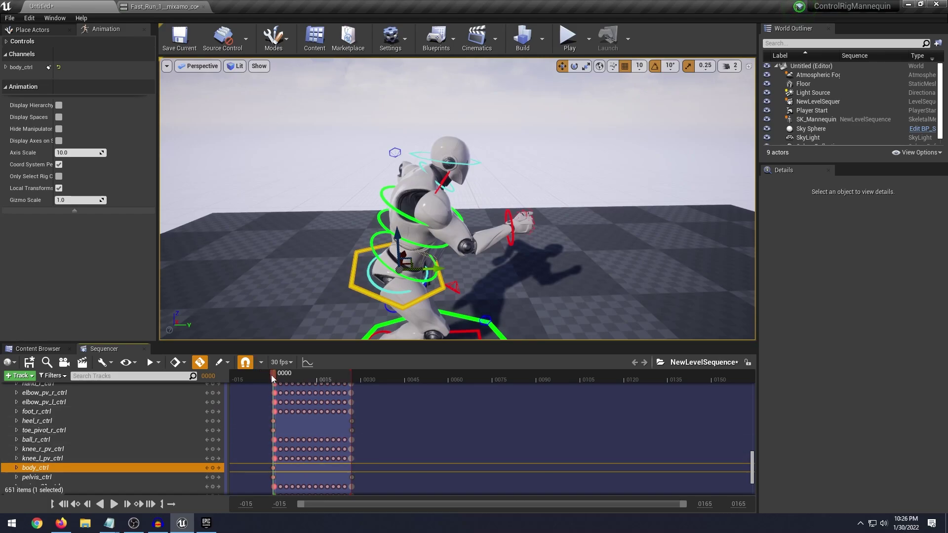
Step: Play back and scrub through the run to examine the lowered body pose from different angles
key("space")
mouse_move(483, 251)
right_mouse_down()
mouse_move(466, 244)
mouse_move(463, 254)
mouse_move(481, 237)
mouse_move(485, 269)
right_mouse_up()
key("e")
left_click(484, 252)
left_click_drag(345, 379, 276, 379)
key("space")
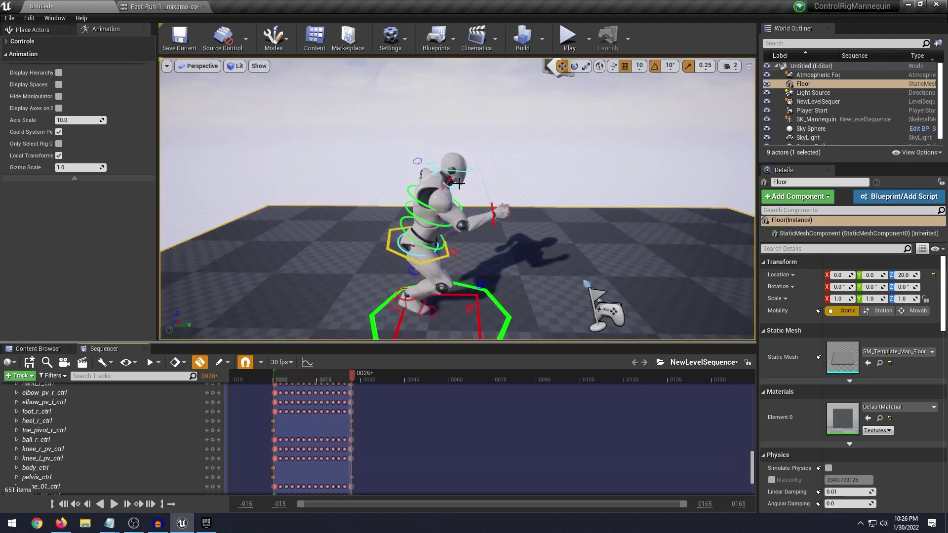
right_click_drag(458, 184, 481, 192)
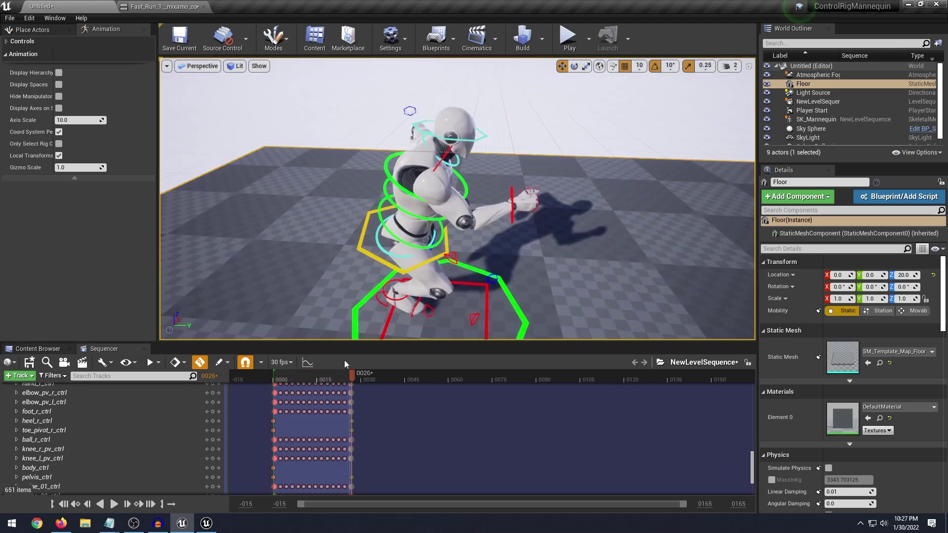
mouse_move(306, 378)
left_mouse_down()
mouse_move(278, 375)
mouse_move(311, 377)
mouse_move(288, 375)
left_mouse_up()
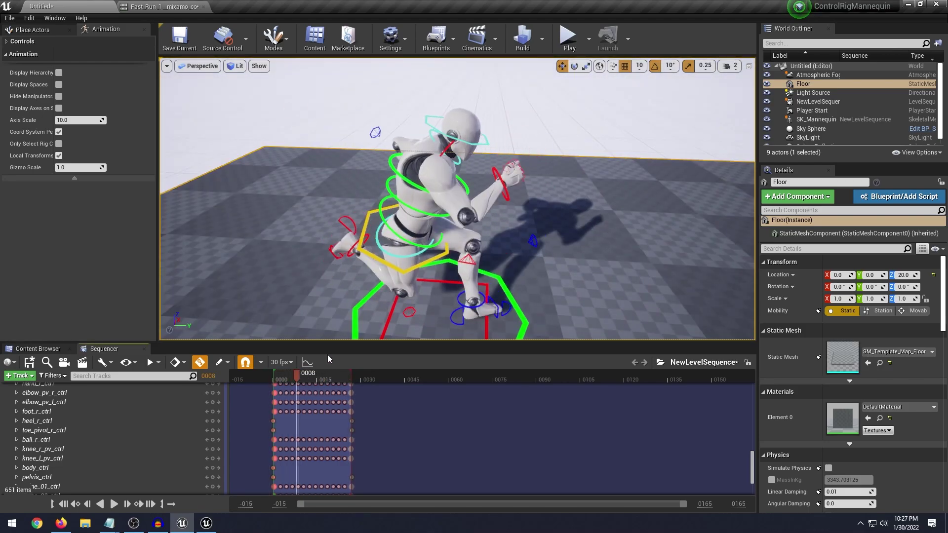
right_click_drag(486, 284, 489, 280)
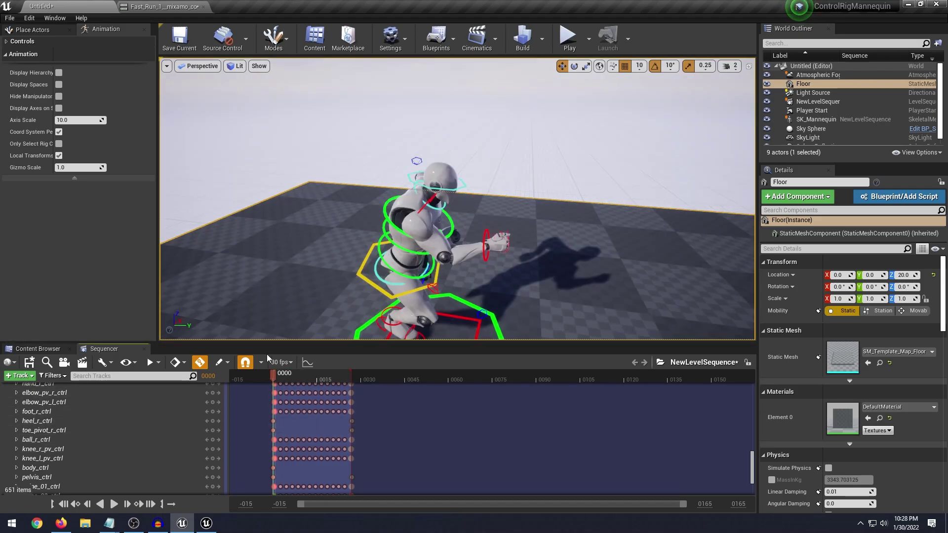
Step: Bake SK_Mannequin's track to an animation sequence named UE4_Mannequin_Skeleton_Sequence in the Character Mesh folder, and open the new asset
scroll(186, 447, "up", 10)
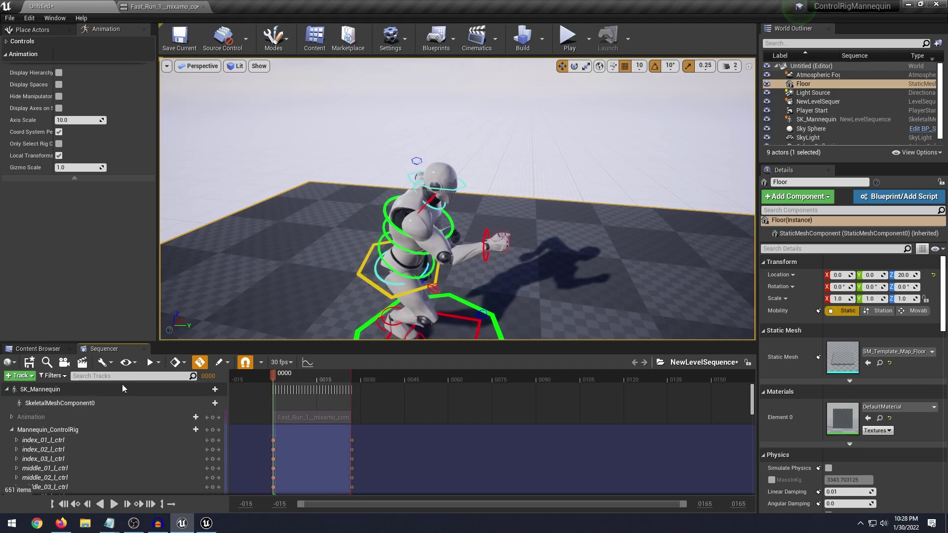
right_click(70, 403)
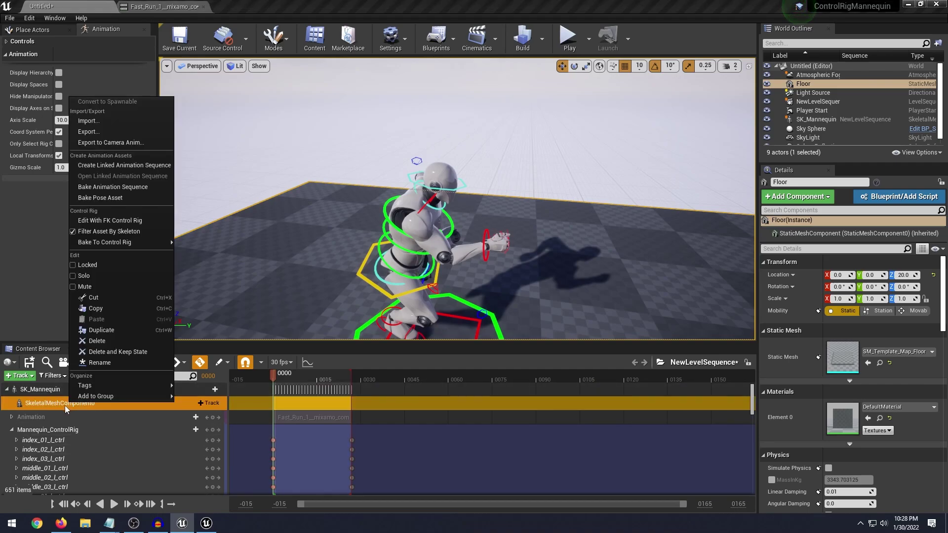
left_click(42, 390)
right_click(43, 389)
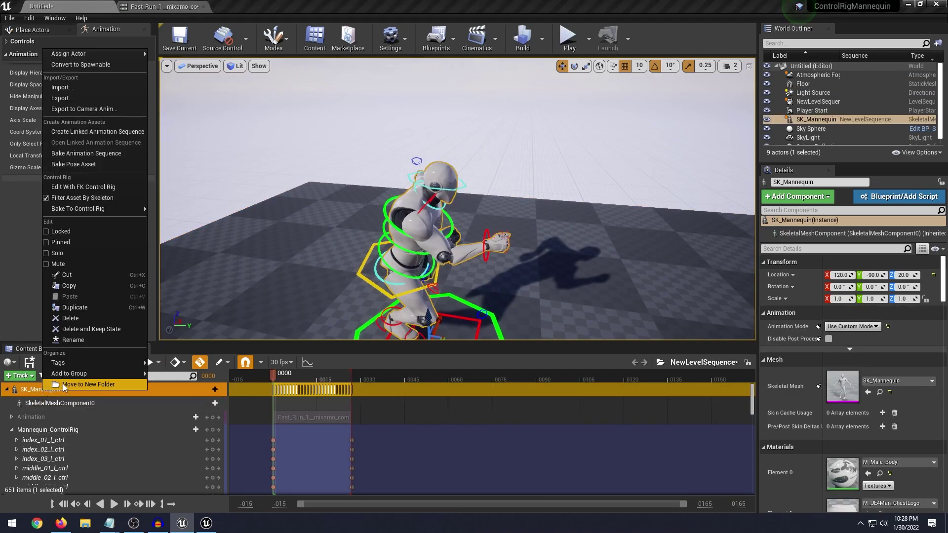
mouse_move(90, 209)
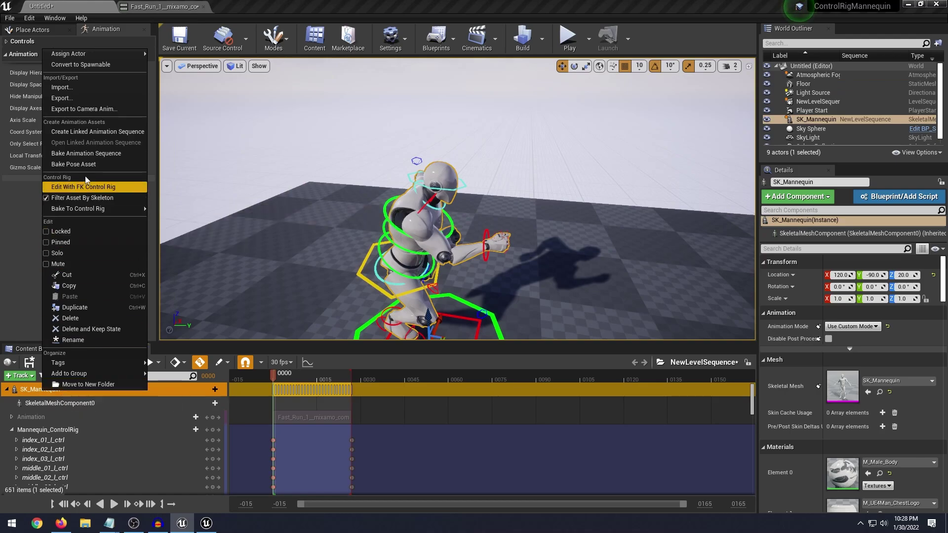
left_click(98, 153)
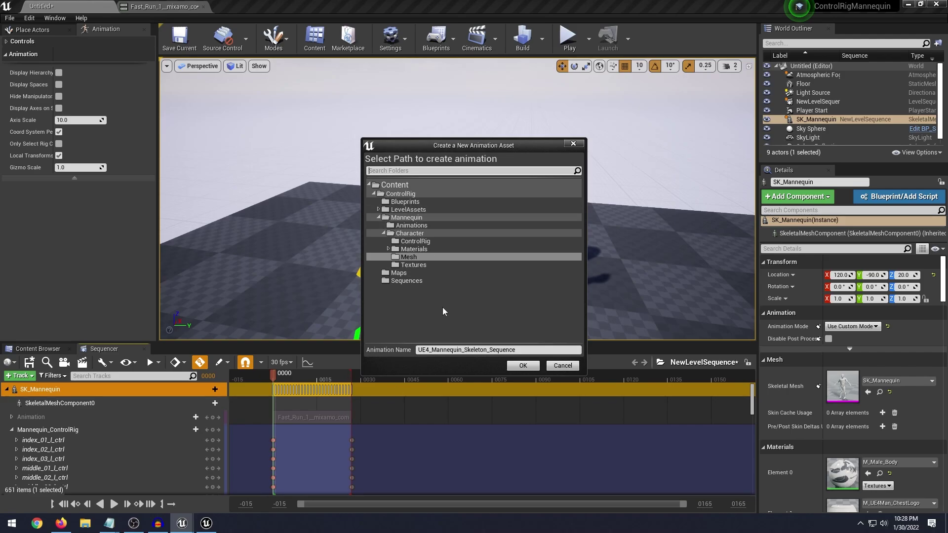
left_click(404, 185)
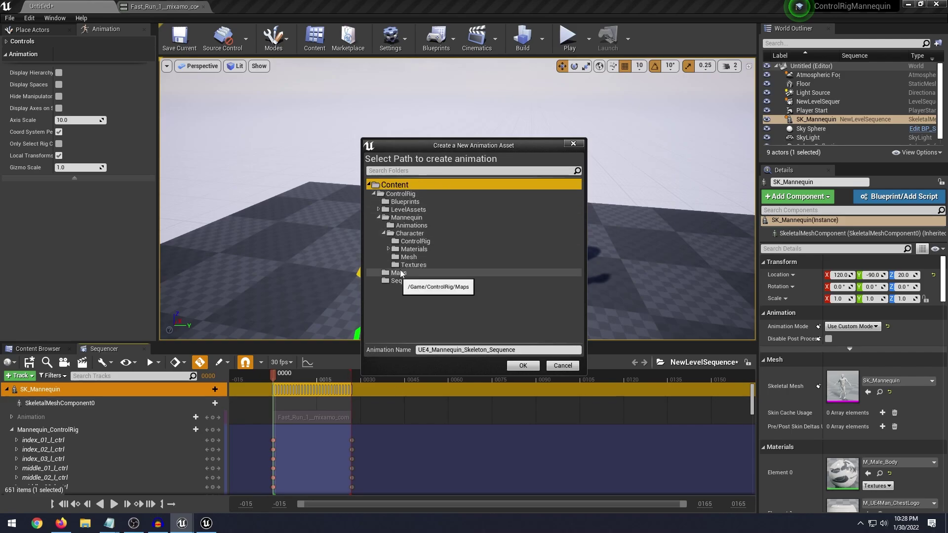
left_click(412, 258)
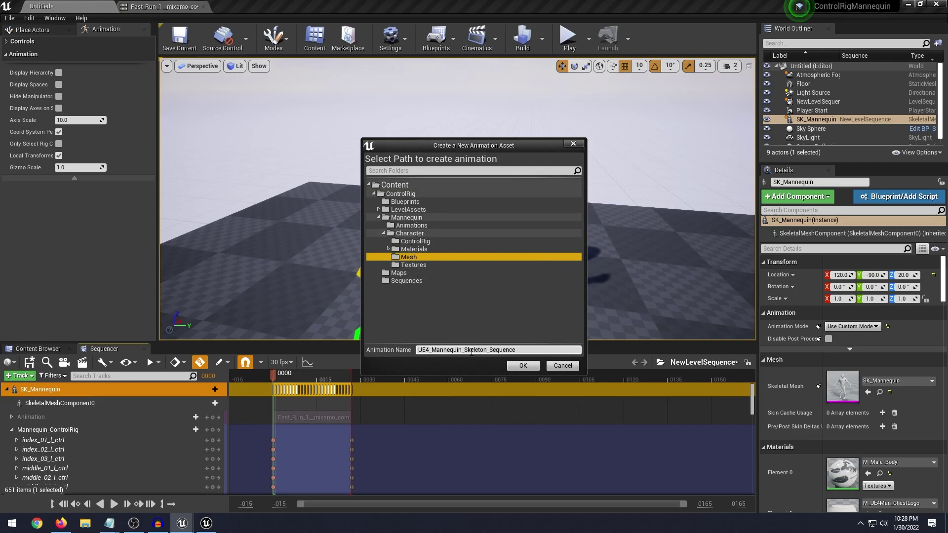
left_click(511, 364)
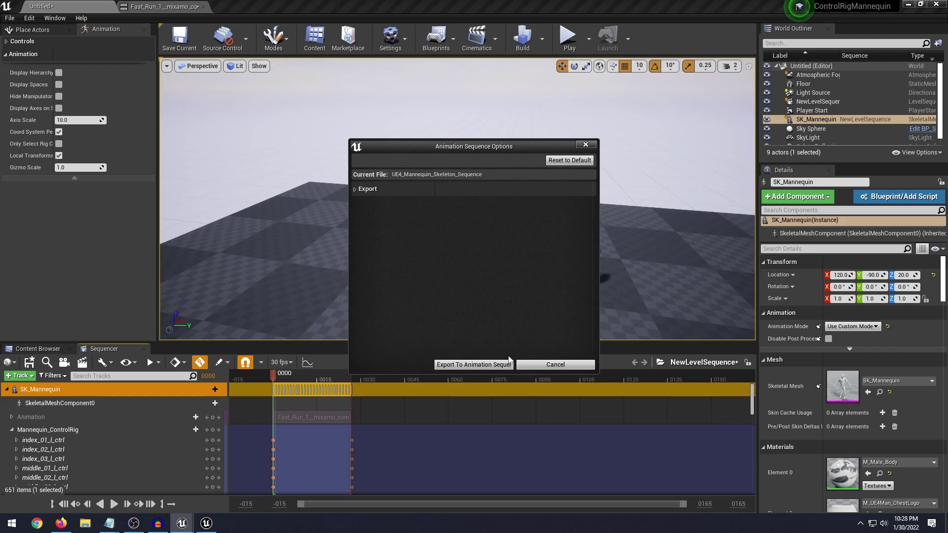
left_click(461, 365)
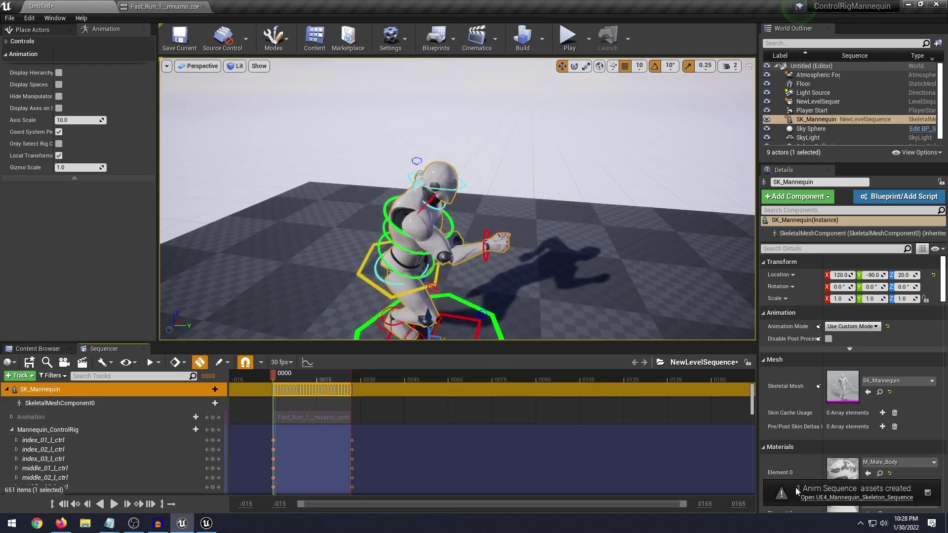
left_click(828, 497)
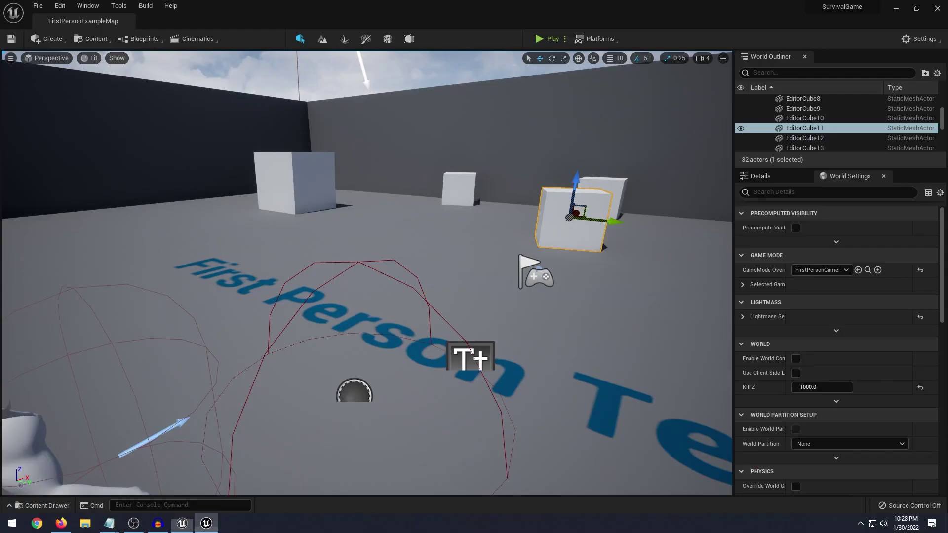
Step: Play-test FirstPersonExampleMap in the SurvivalGame project and walk around the level to examine the first-person view
key("s")
mouse_move(528, 274)
right_mouse_down()
mouse_move(484, 269)
mouse_move(529, 274)
right_mouse_up()
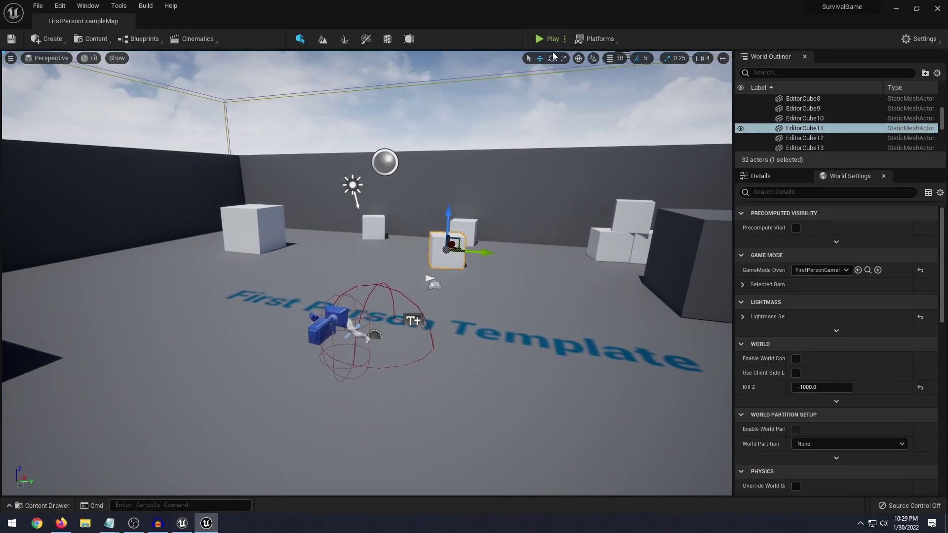
left_click(548, 39)
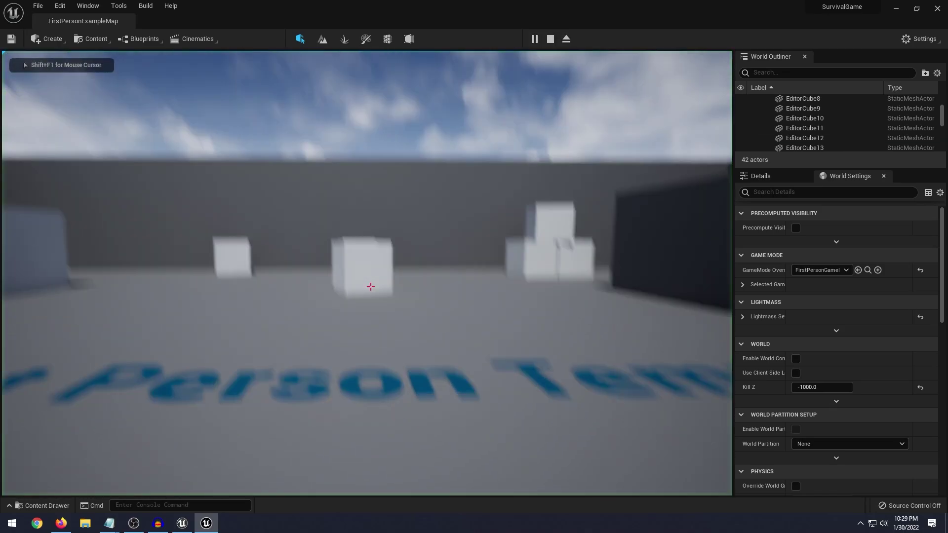
key("w")
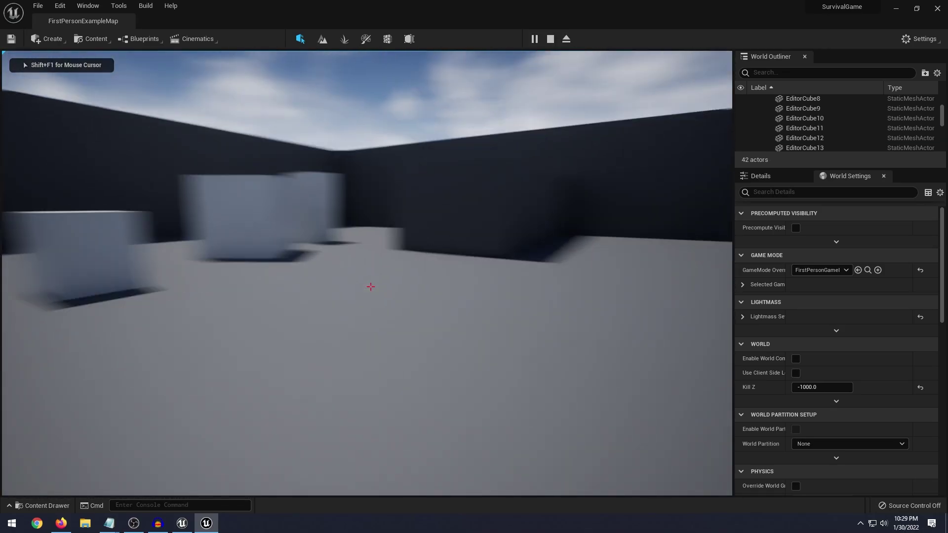
key("w")
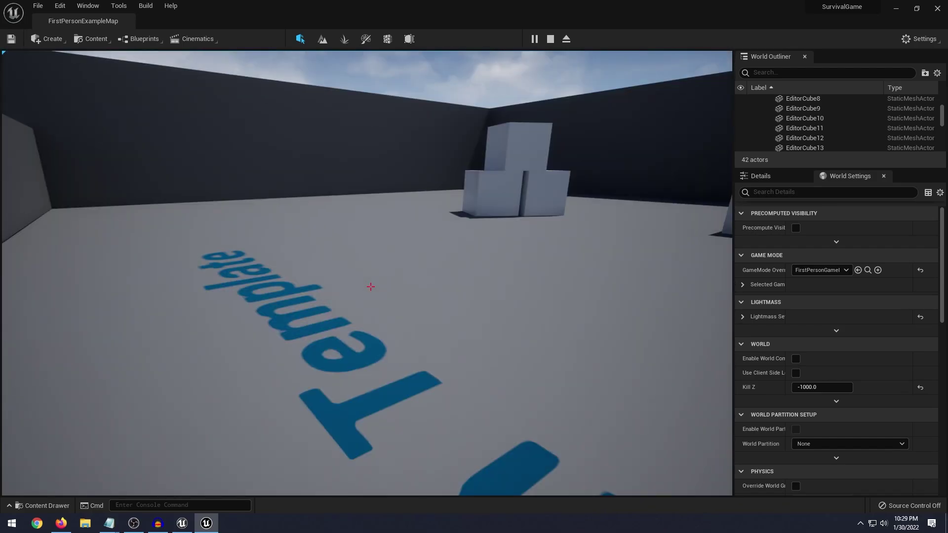
key("w")
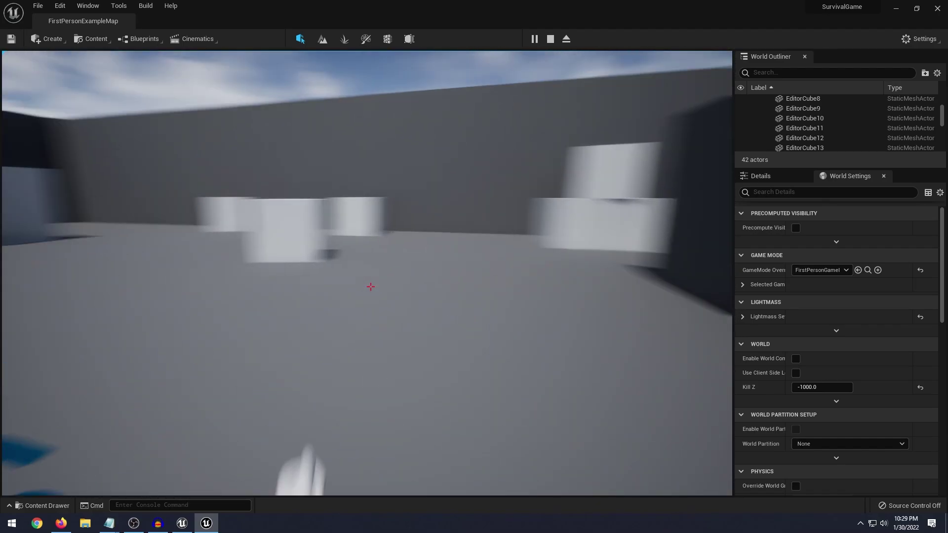
Step: Switch to Mixamo in the browser and look through the available rifle animations
key("alt+Tab")
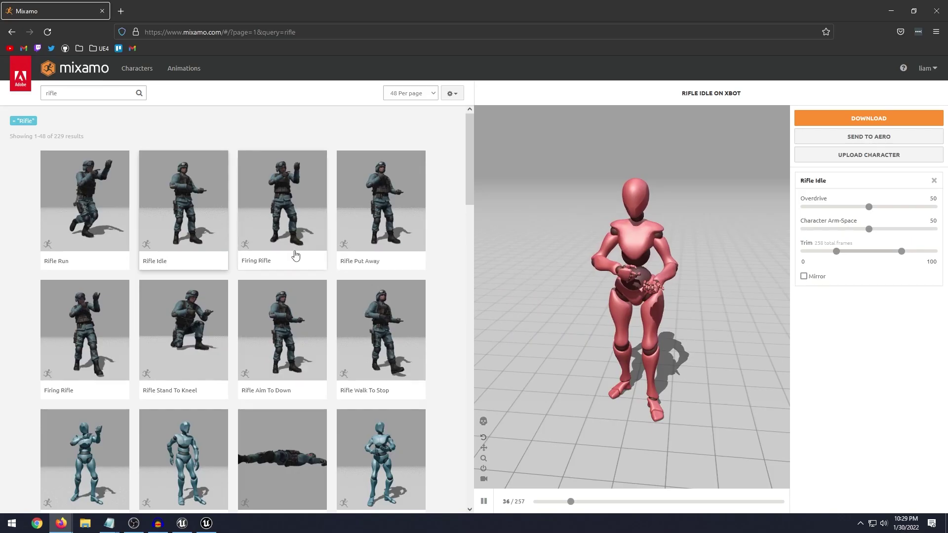
scroll(385, 257, "down", 1)
scroll(387, 283, "up", 1)
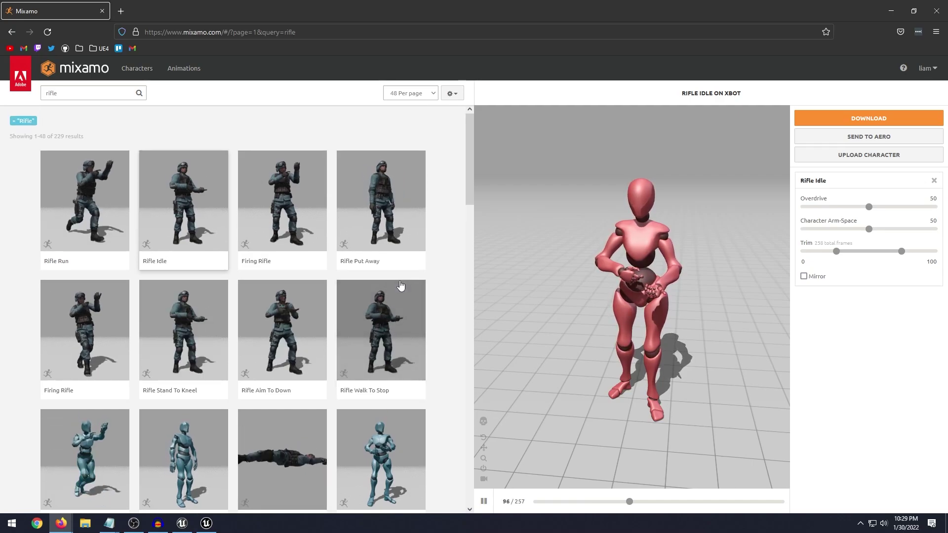
scroll(343, 319, "down", 1)
scroll(343, 319, "down", 8)
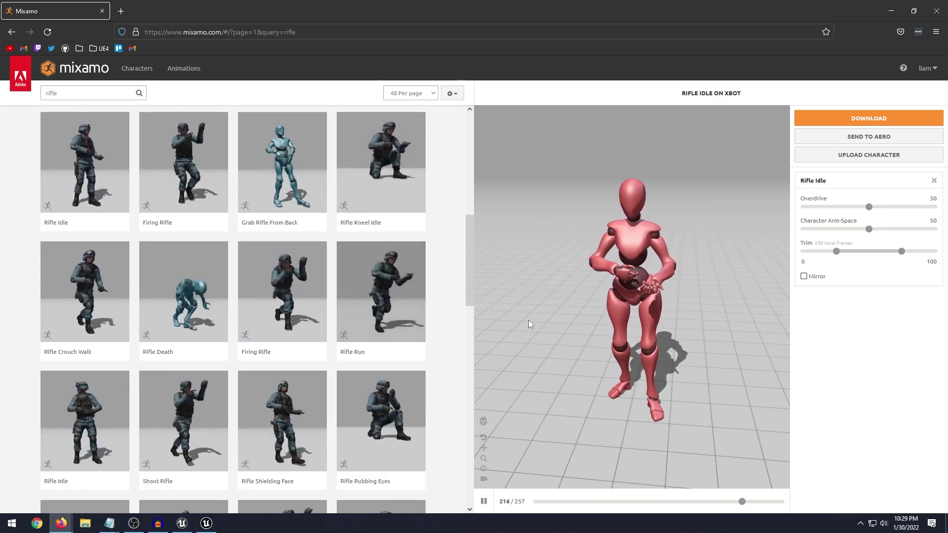
scroll(395, 322, "down", 3)
scroll(419, 326, "up", 10)
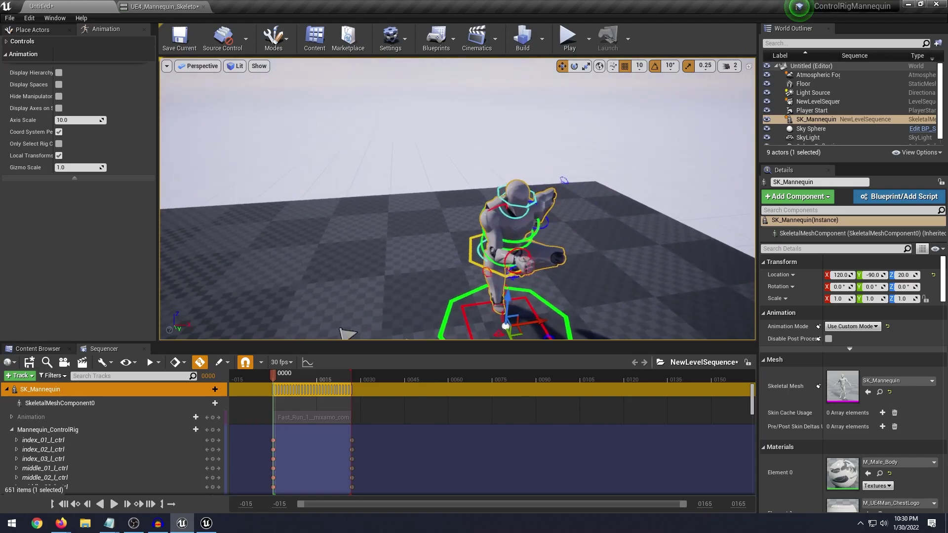
right_click_drag(385, 207, 553, 212)
right_click_drag(672, 246, 658, 246)
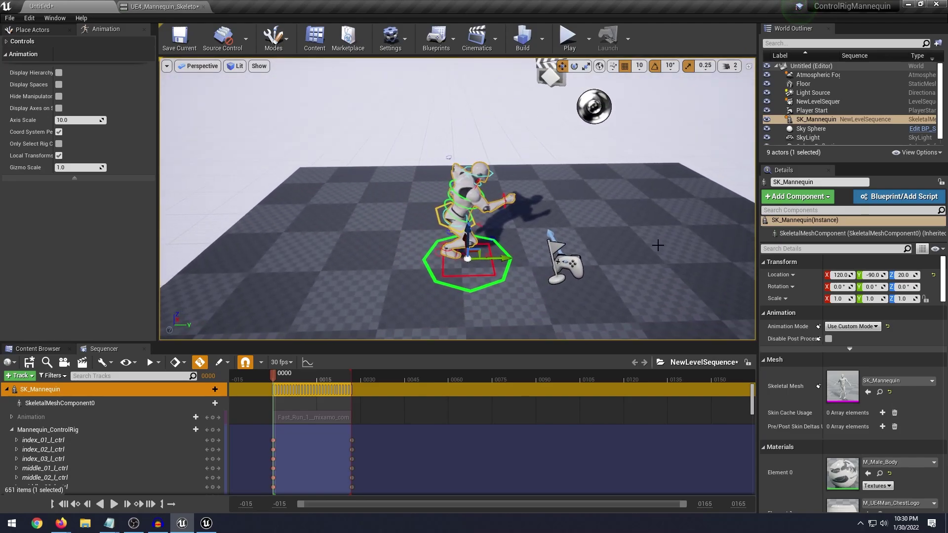